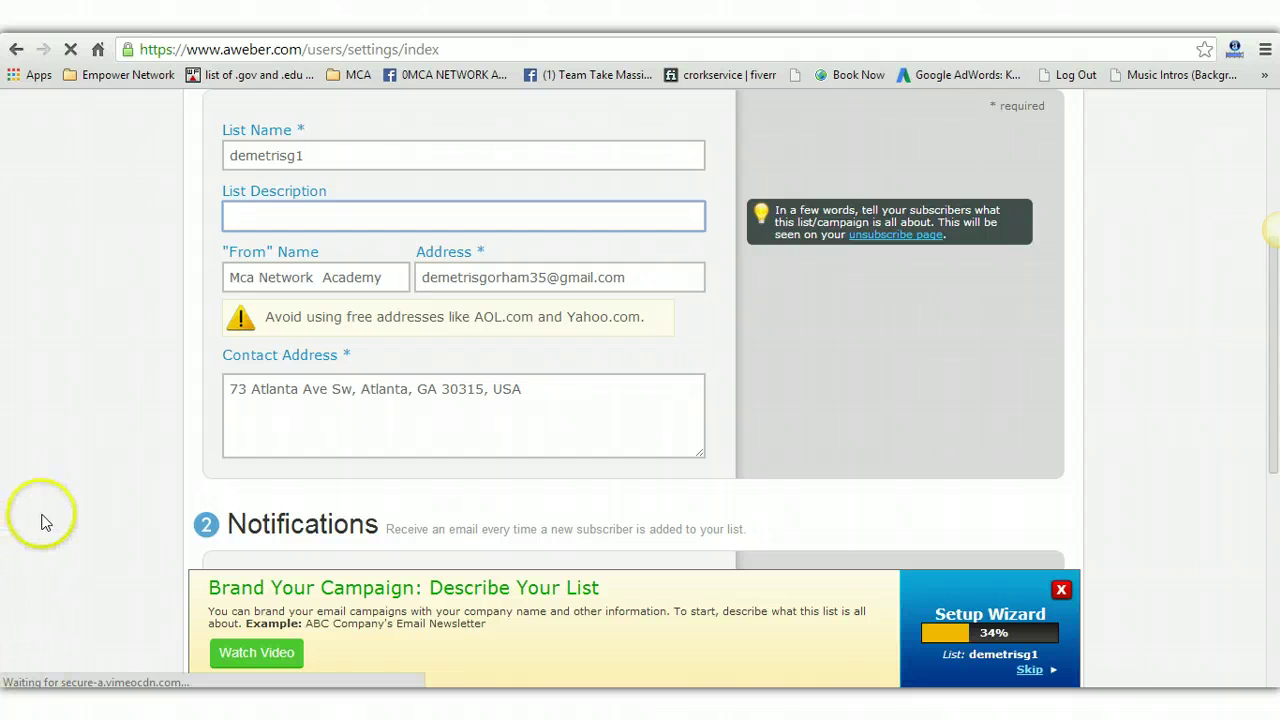
# Step: Open the current list's Follow Up Series and go to its campaign sharing settings
pyautogui.scroll(4, 41, 521)
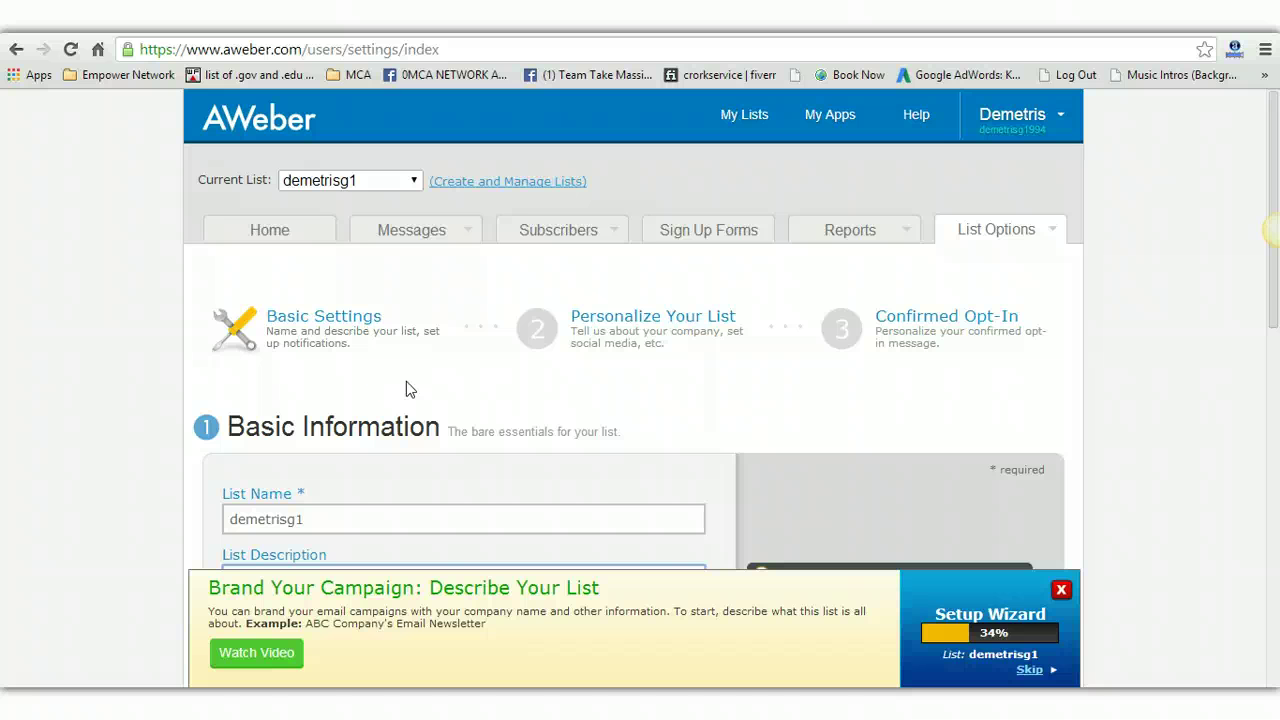
pyautogui.moveTo(443, 234)
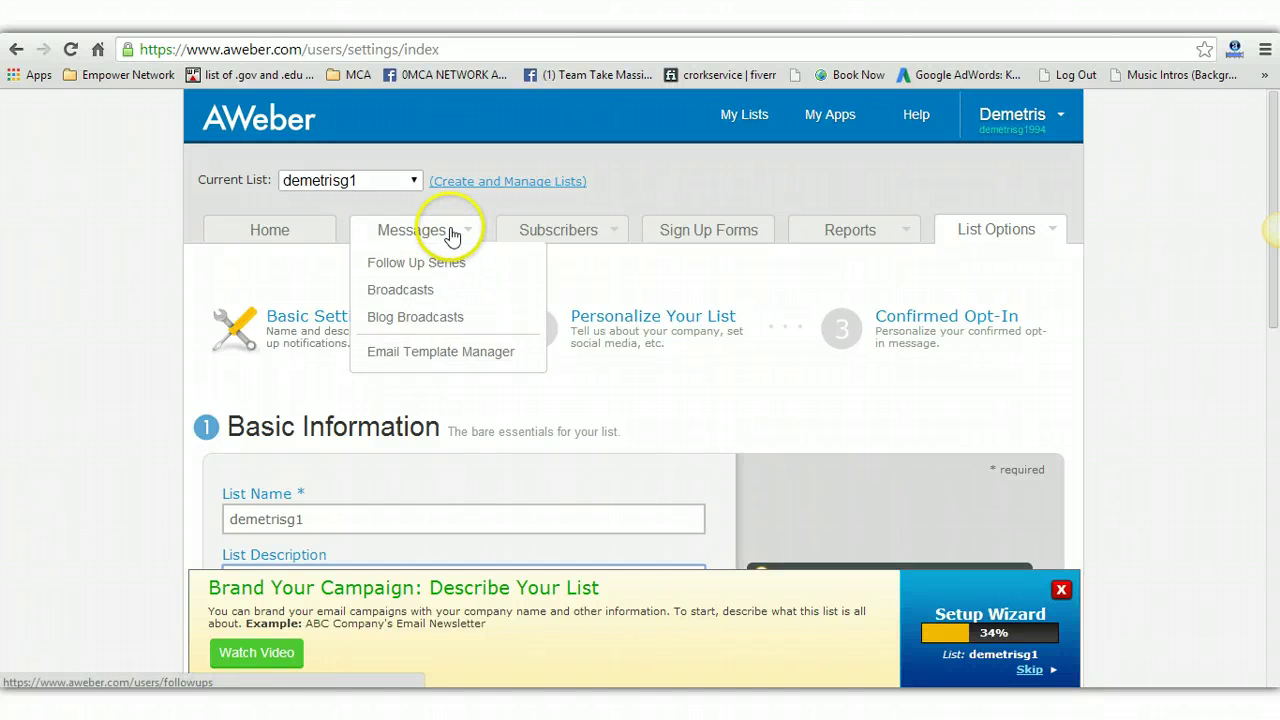
pyautogui.click(438, 262)
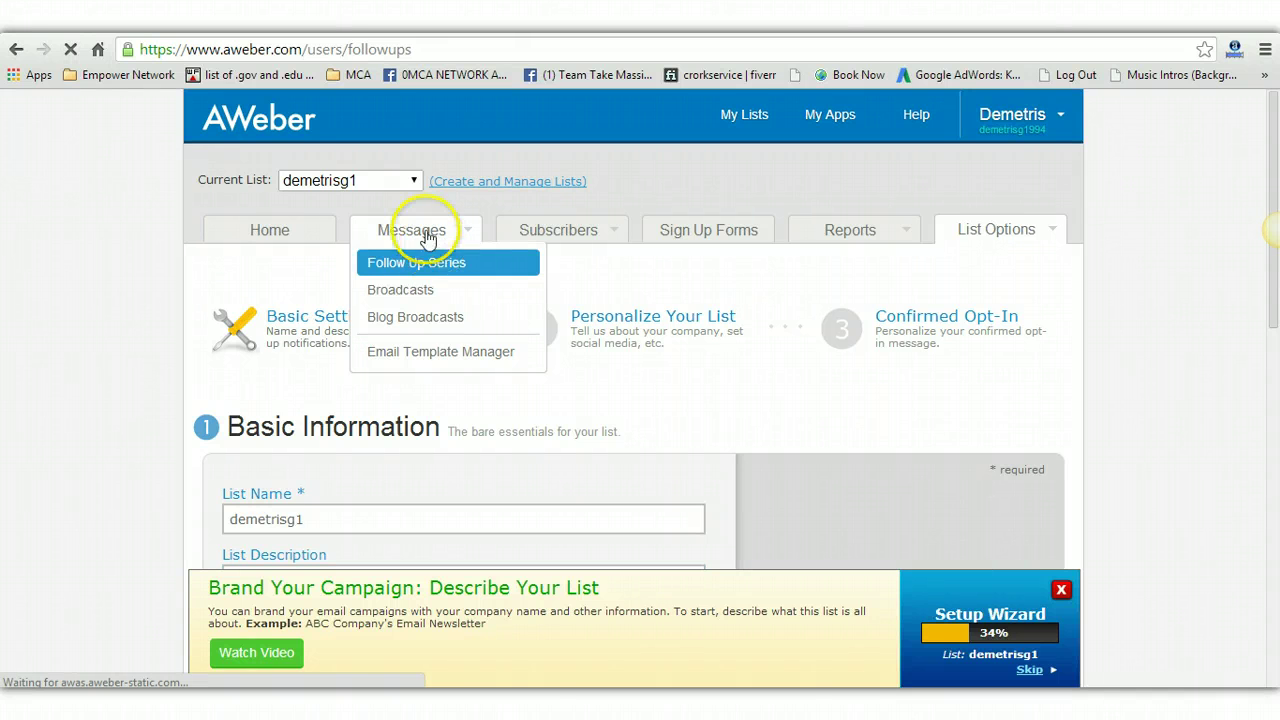
pyautogui.click(369, 186)
pyautogui.click(369, 186)
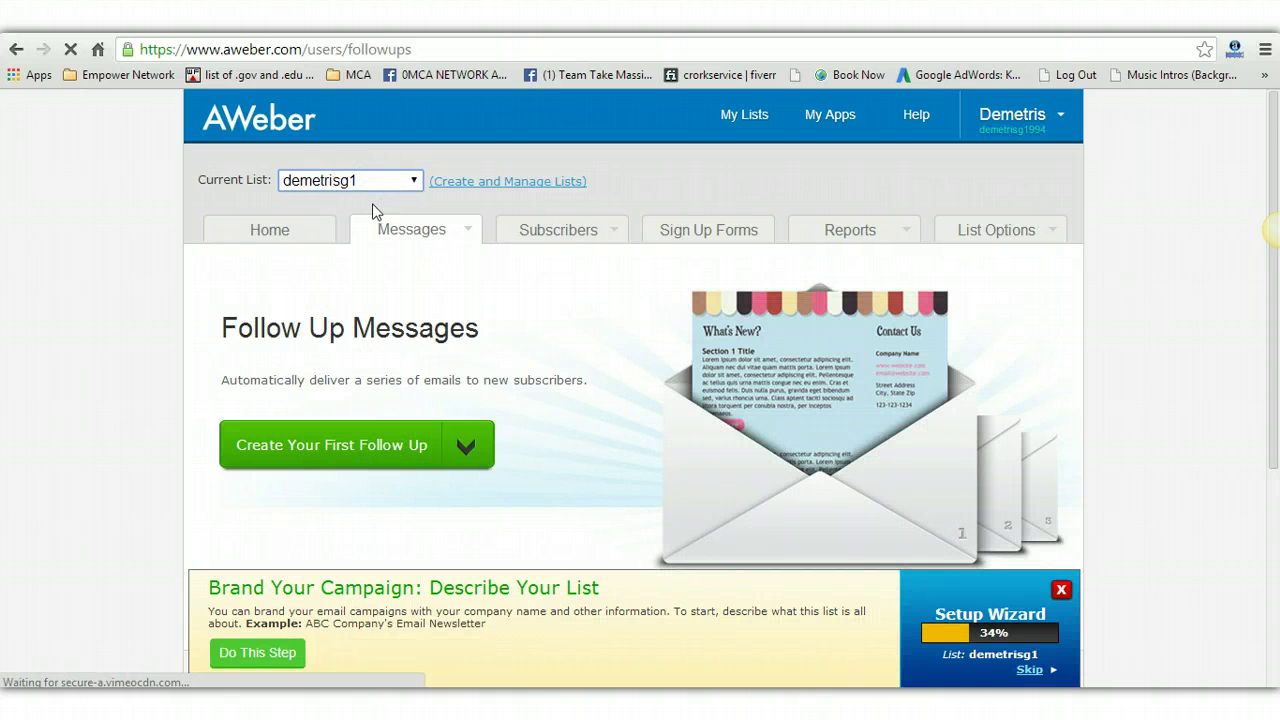
pyautogui.scroll(-4, 479, 345)
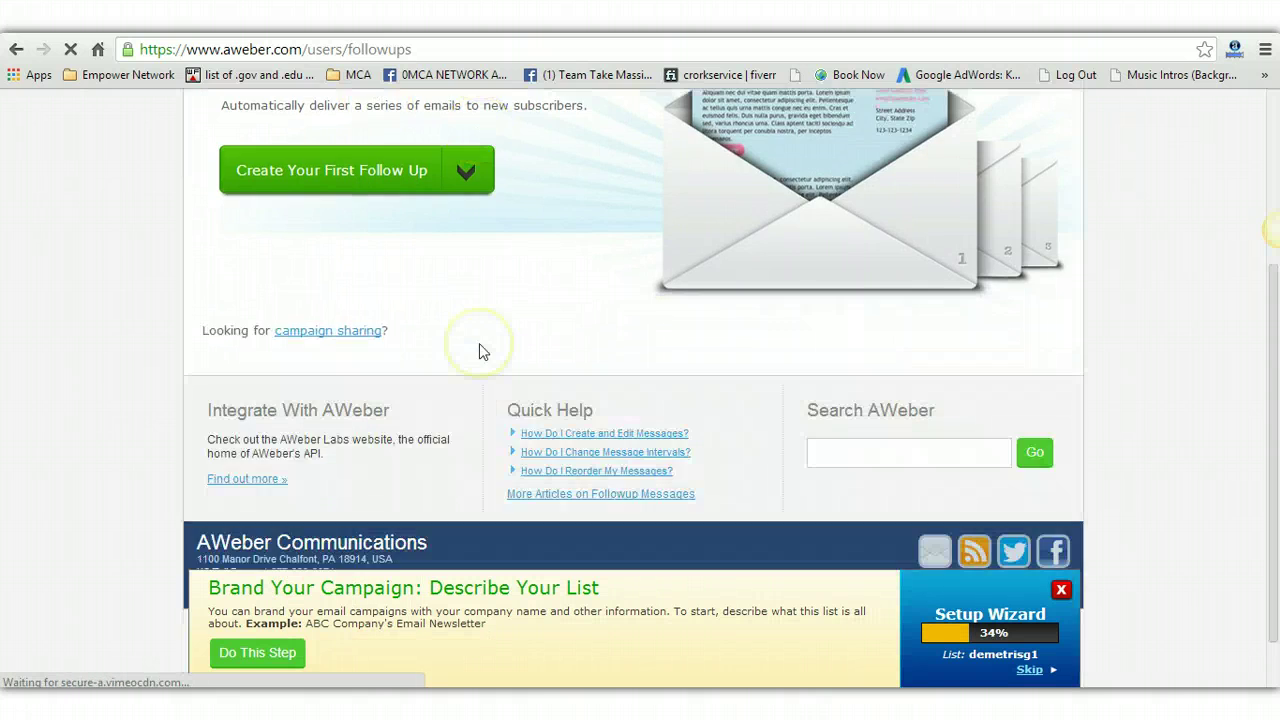
pyautogui.click(349, 257)
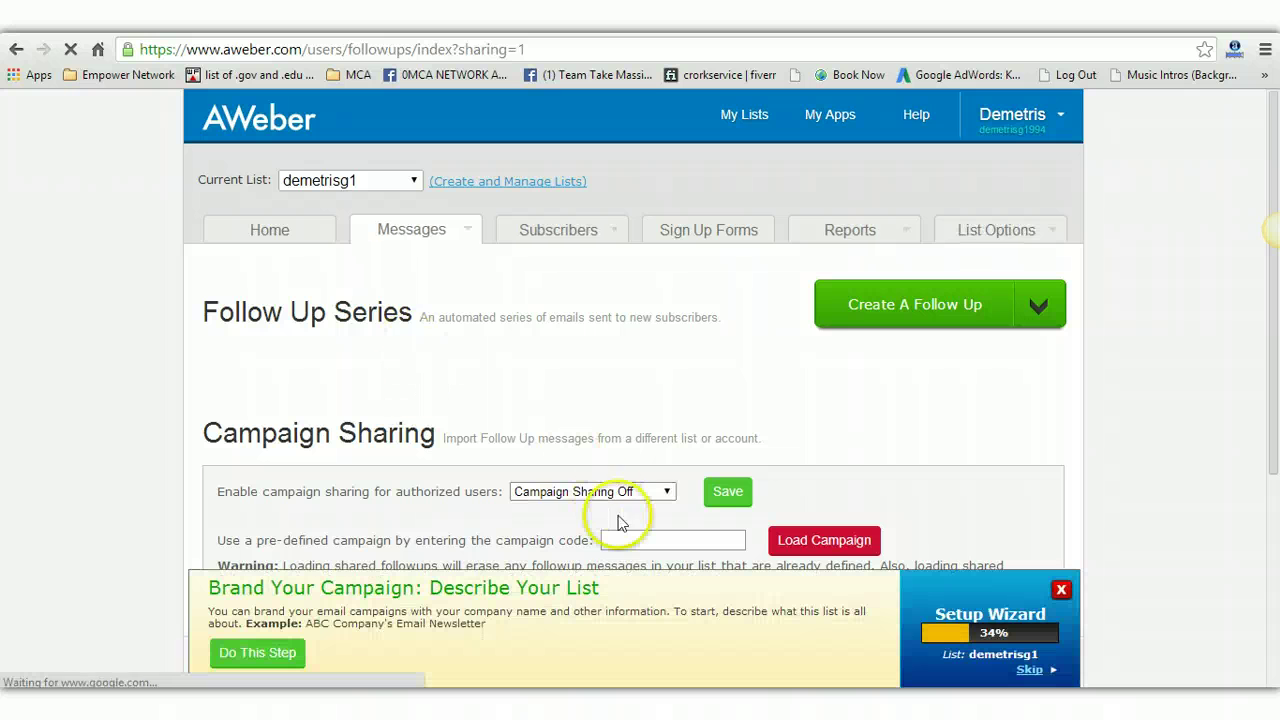
# Step: Set sharing to Followups Only, paste the shared campaign code and load the campaign
pyautogui.scroll(-3, 624, 363)
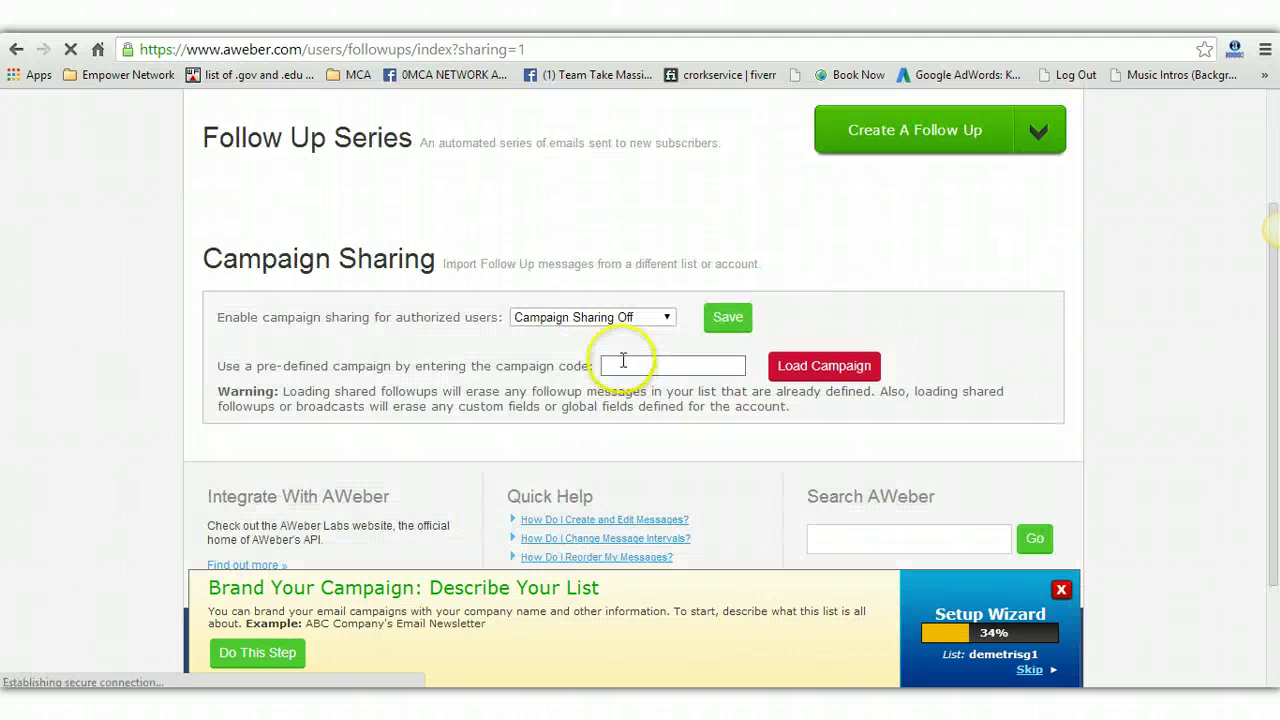
pyautogui.click(622, 317)
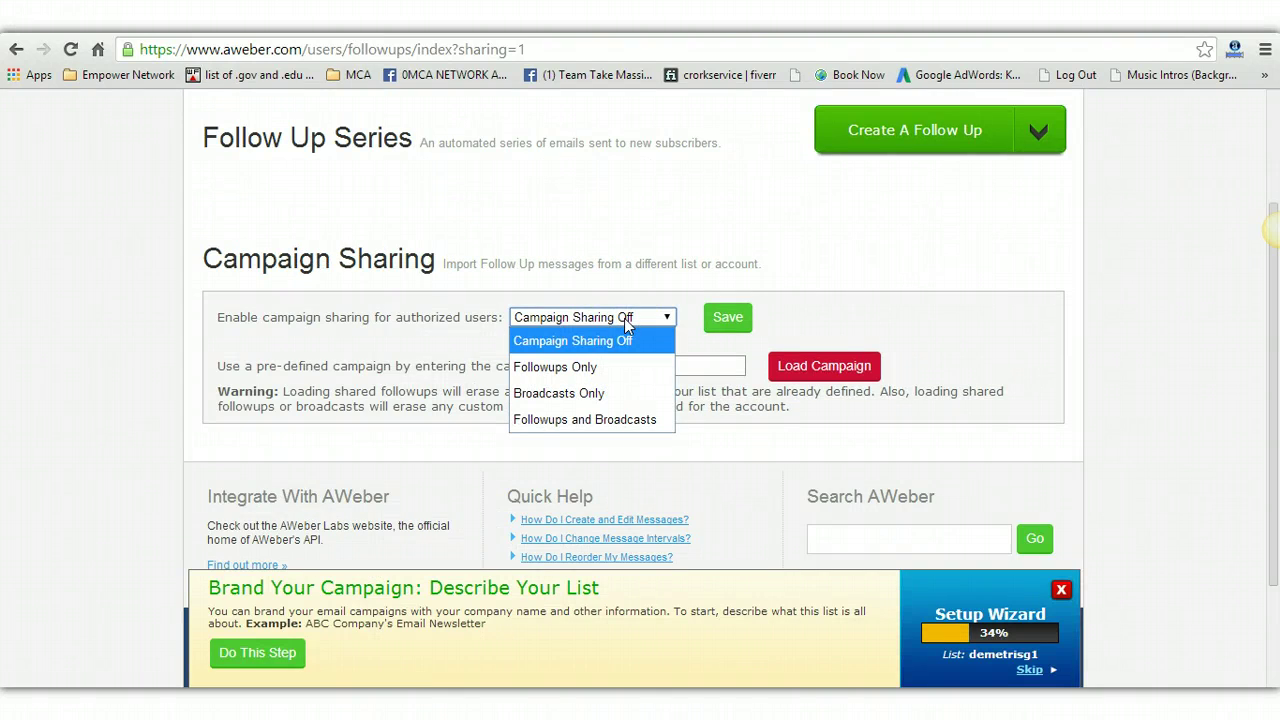
pyautogui.click(592, 368)
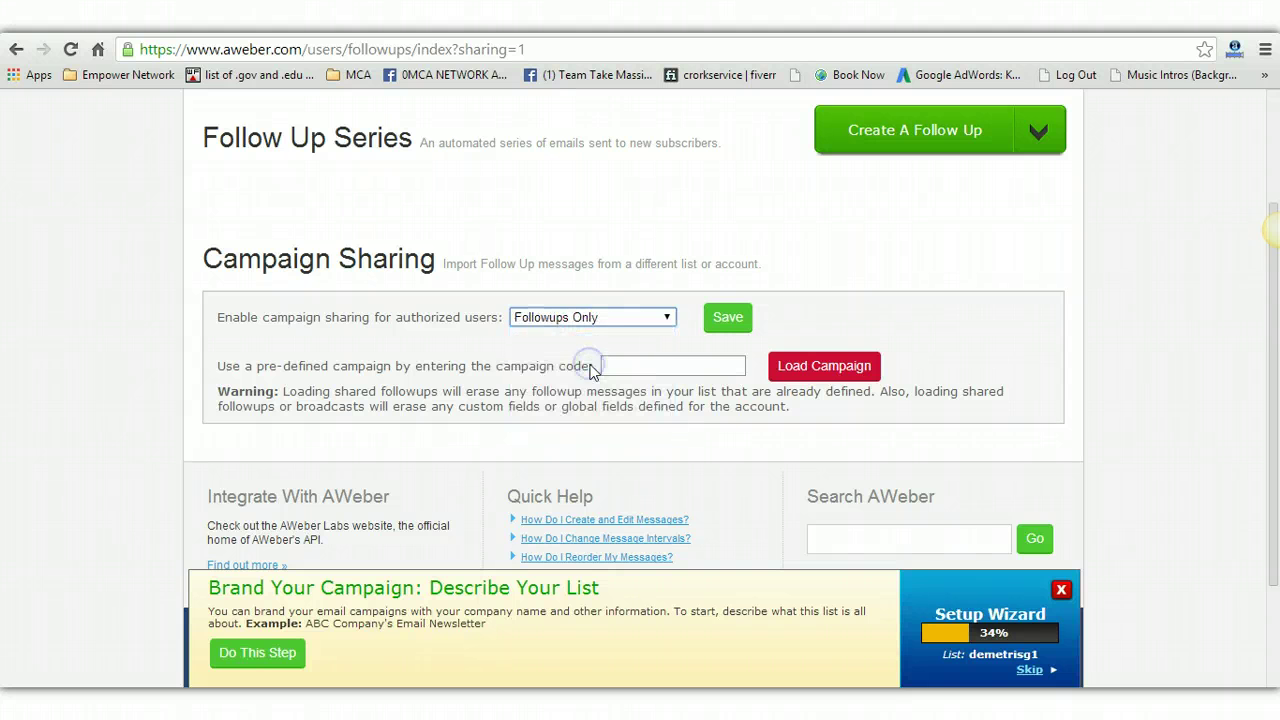
pyautogui.click(607, 366)
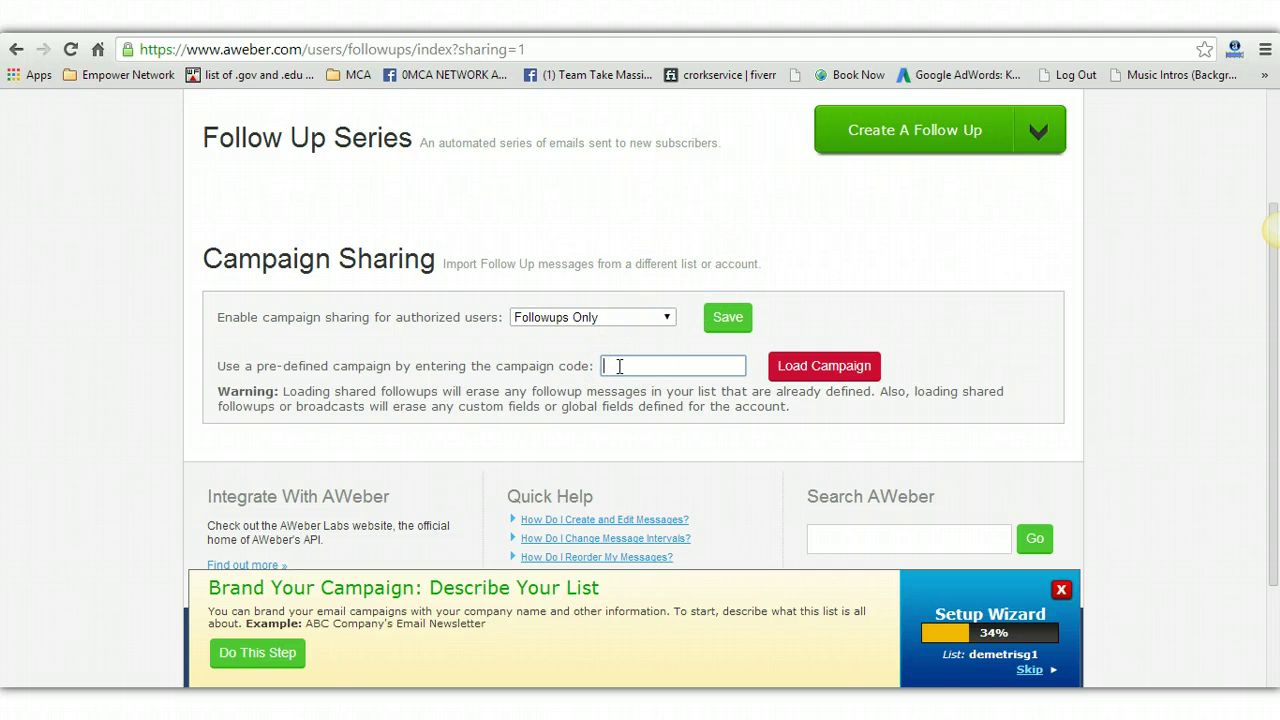
pyautogui.click(801, 372)
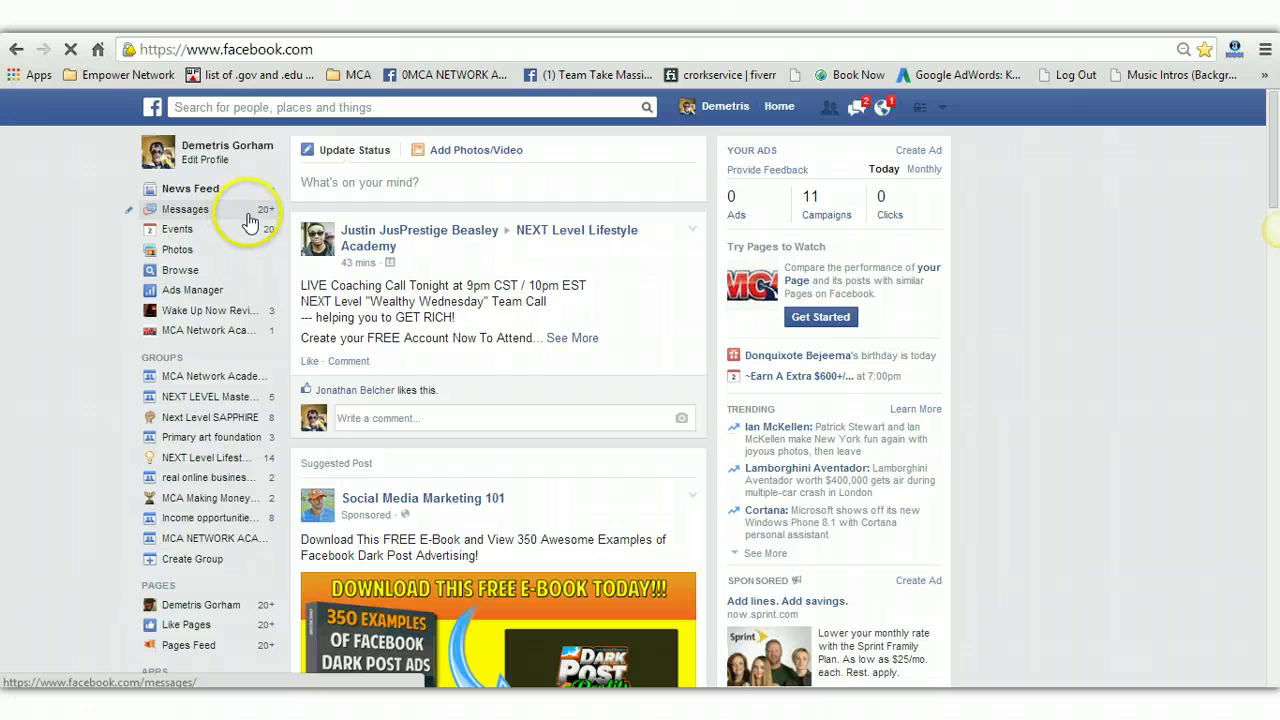
# Step: Go to the MCA Network Academy group, dismiss the chat popup, and show its Files list
pyautogui.click(250, 220)
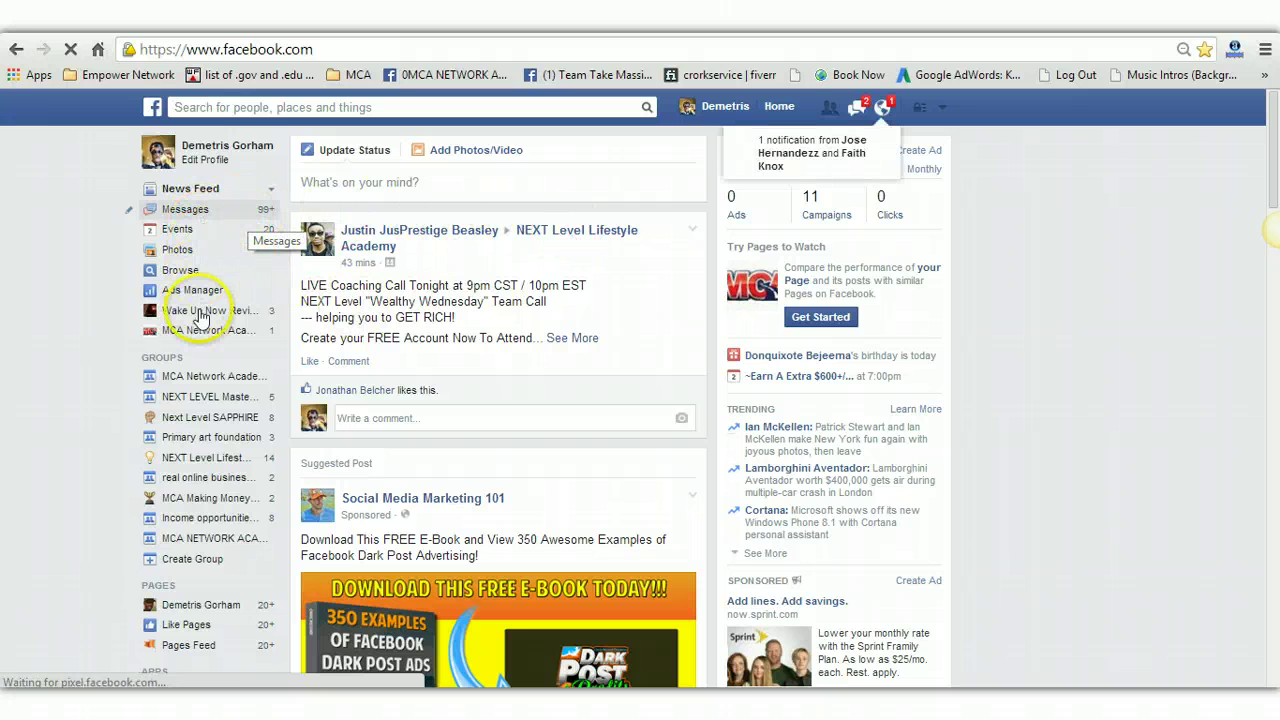
pyautogui.click(240, 381)
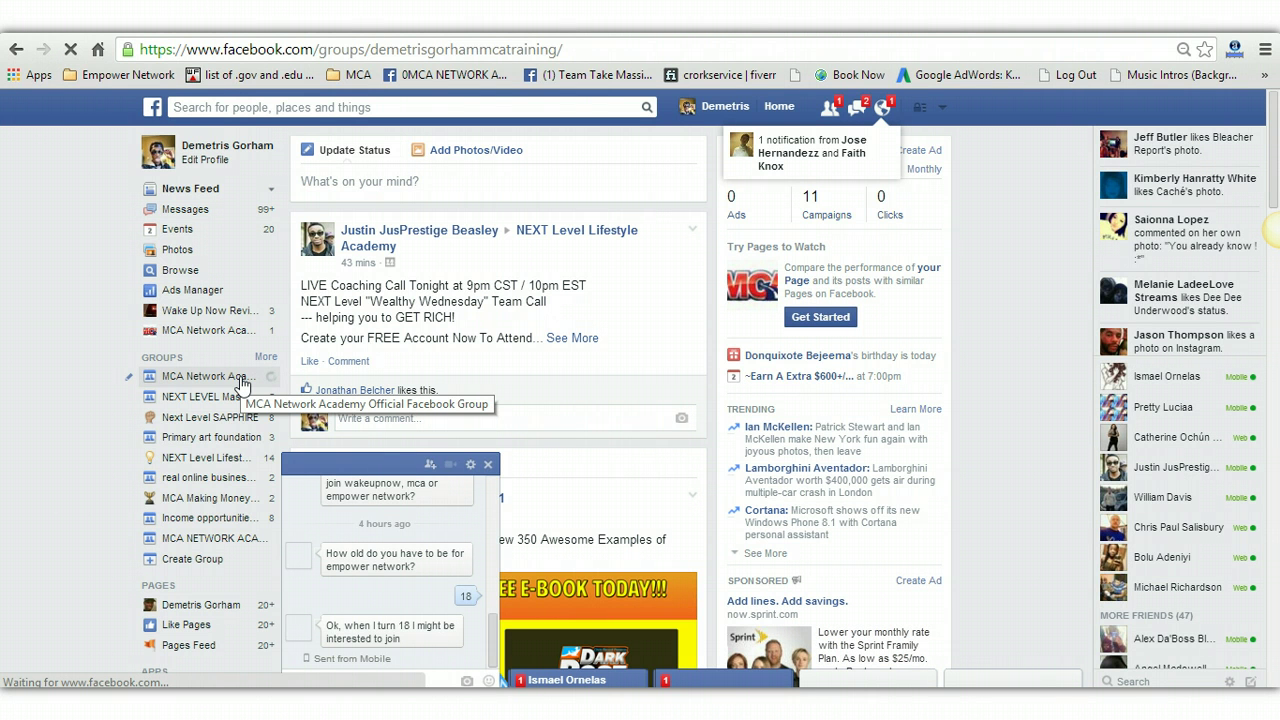
pyautogui.click(500, 456)
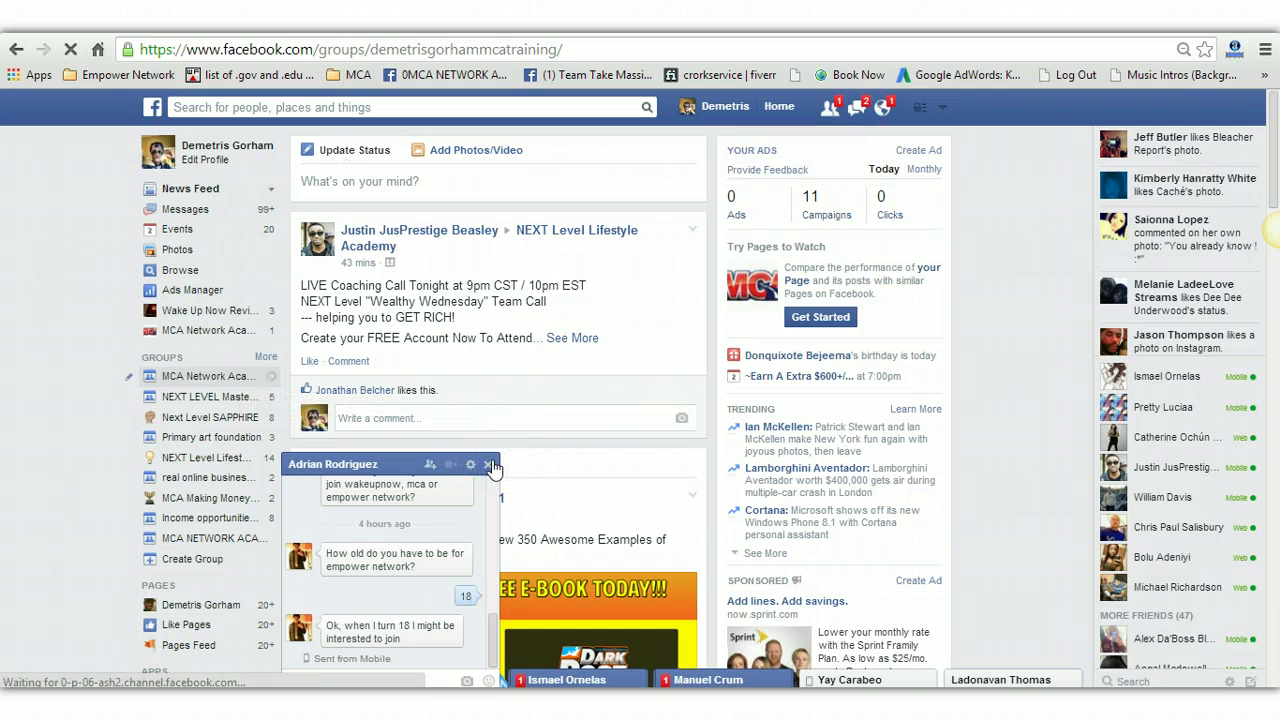
pyautogui.click(505, 464)
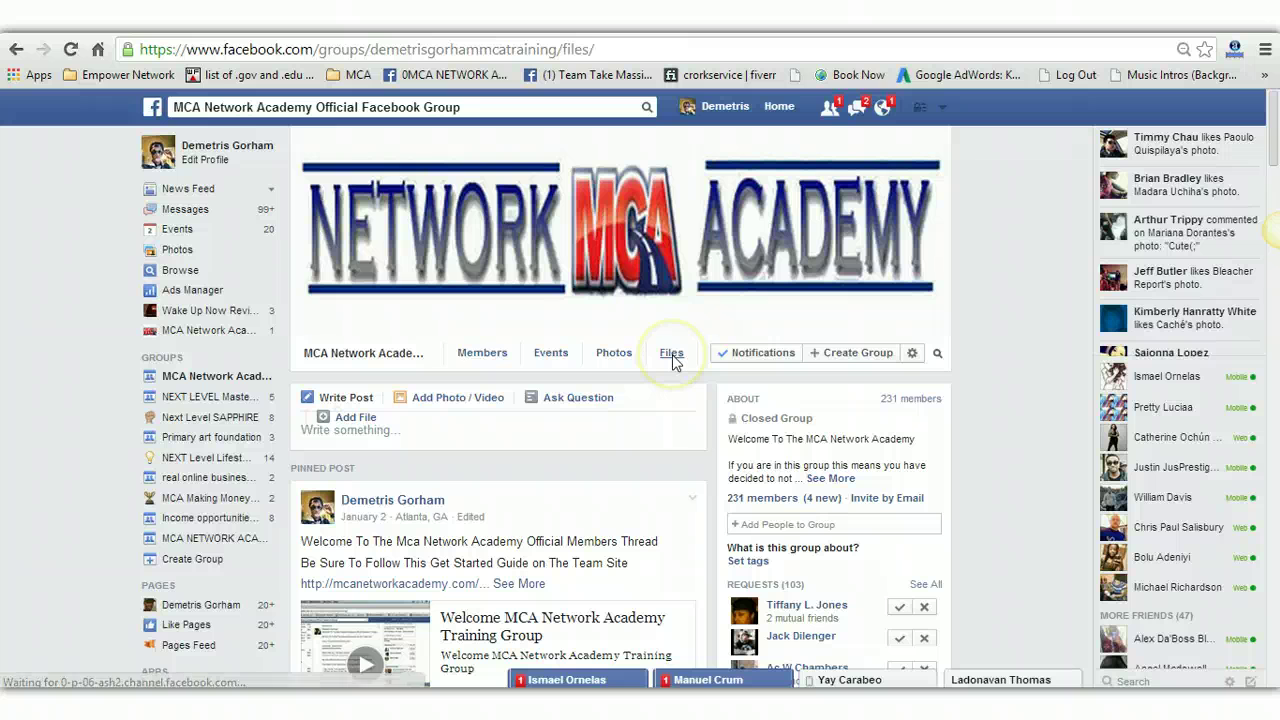
pyautogui.click(673, 360)
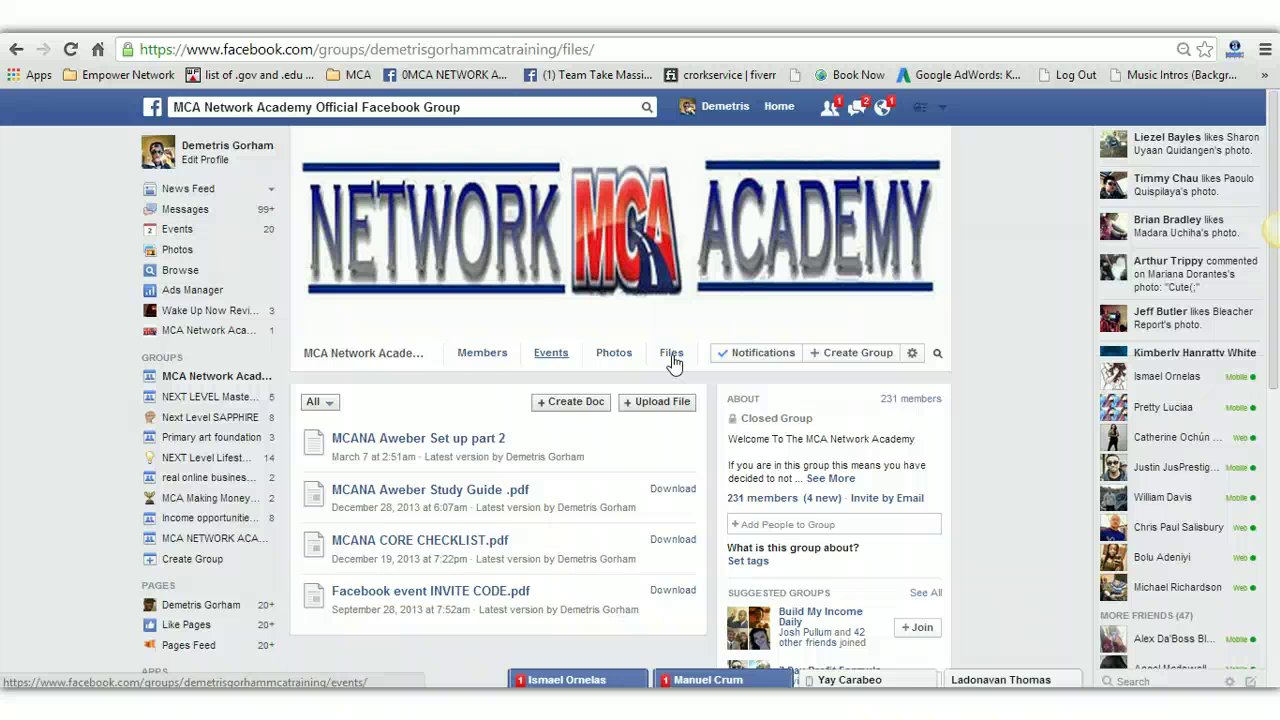
pyautogui.click(657, 403)
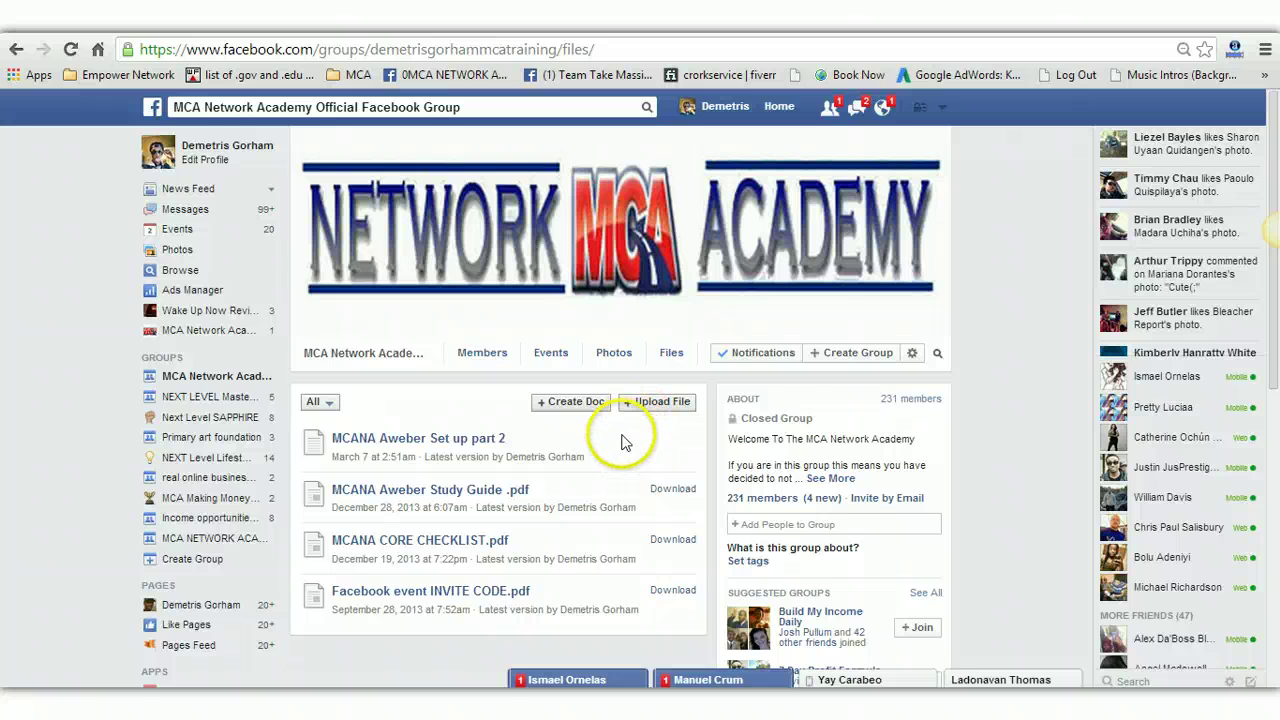
# Step: Open the 'MCANA Aweber Set up part 2' note from the group's files
pyautogui.click(497, 443)
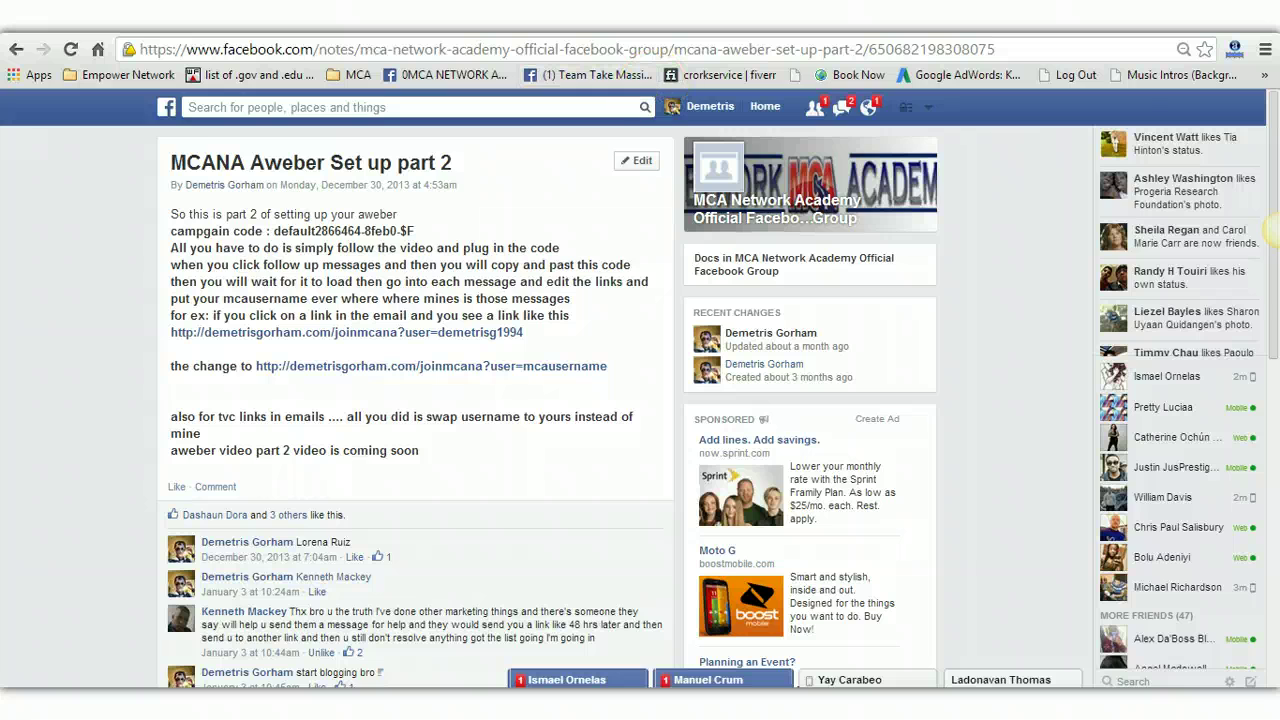
# Step: Return to AWeber, reload the Follow Up Series page and scroll to Campaign Sharing
pyautogui.hotkey('ctrl', 'Tab')
pyautogui.scroll(3, 511, 214)
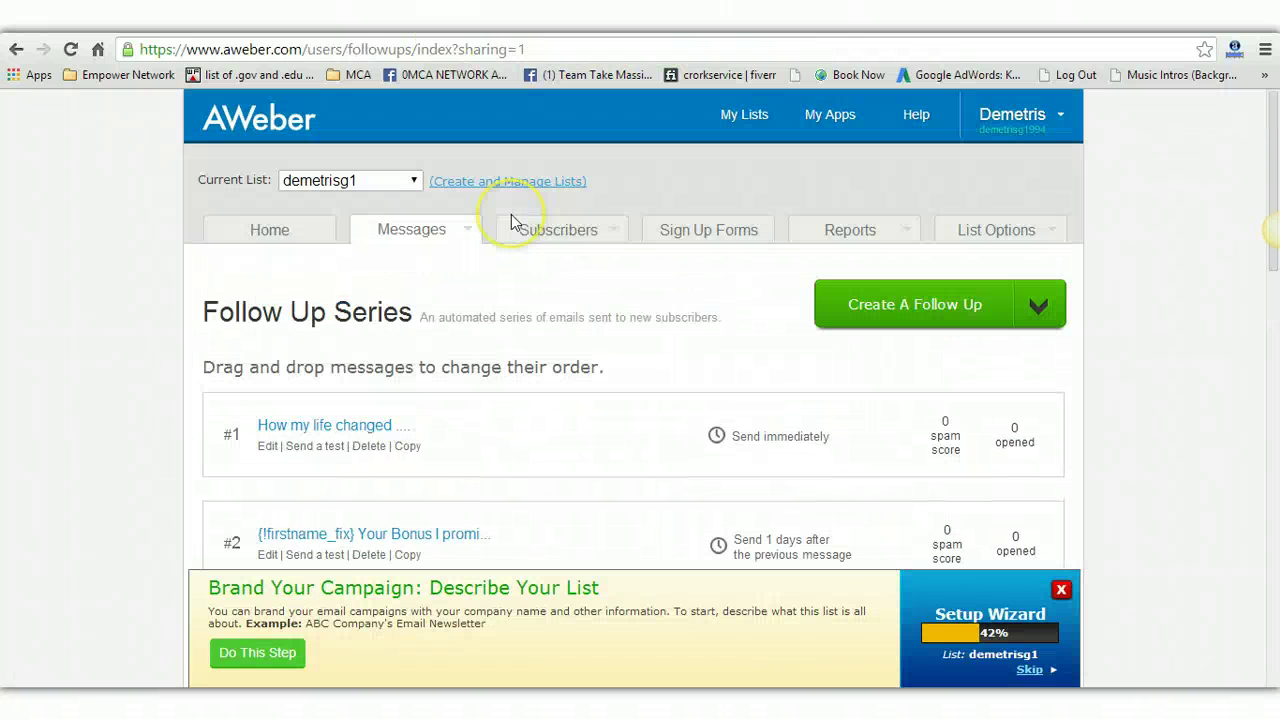
pyautogui.moveTo(460, 240)
pyautogui.click(428, 290)
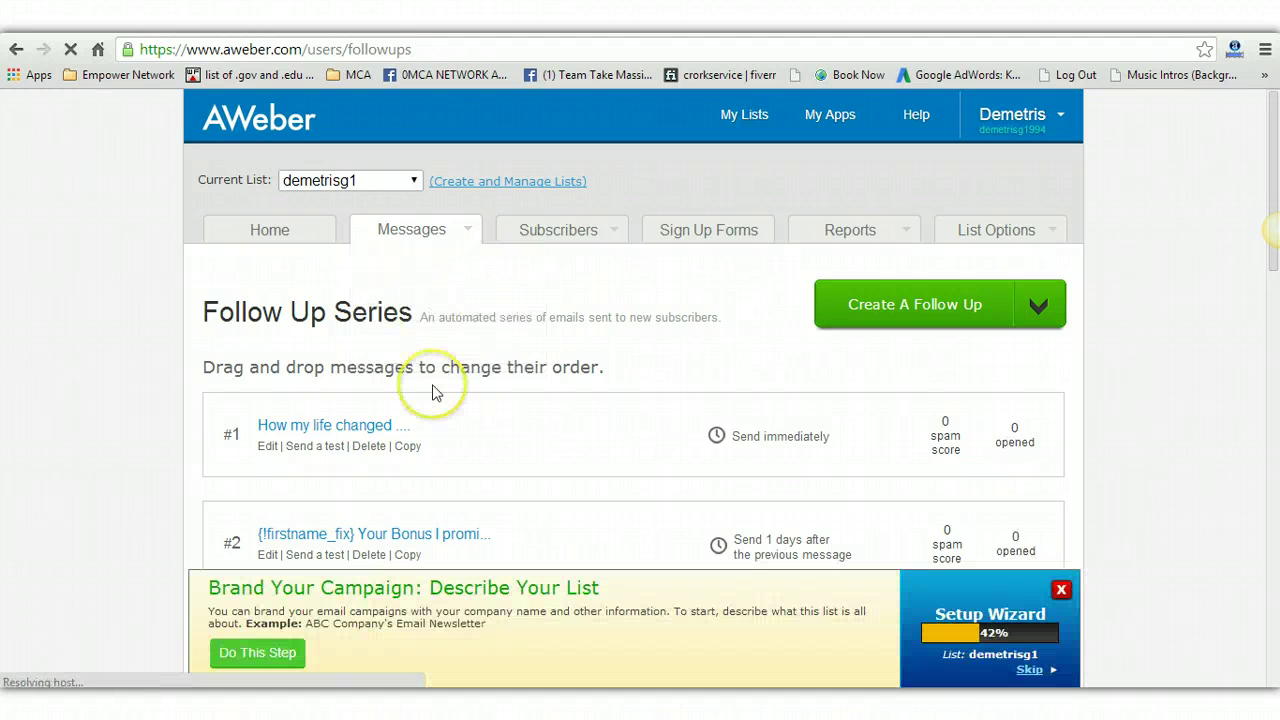
pyautogui.scroll(-10, 432, 393)
# Step: Choose Followups Only for campaign sharing and paste the shared campaign code into the code field
pyautogui.scroll(-3, 432, 393)
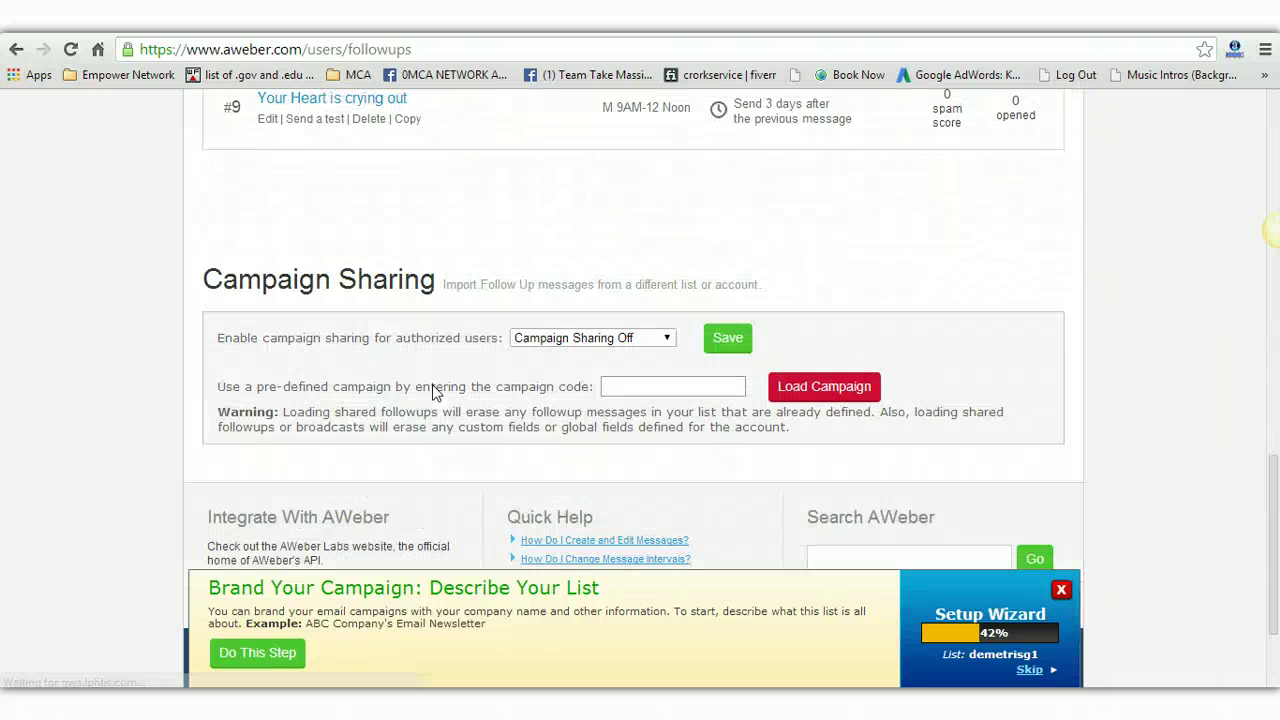
pyautogui.click(309, 232)
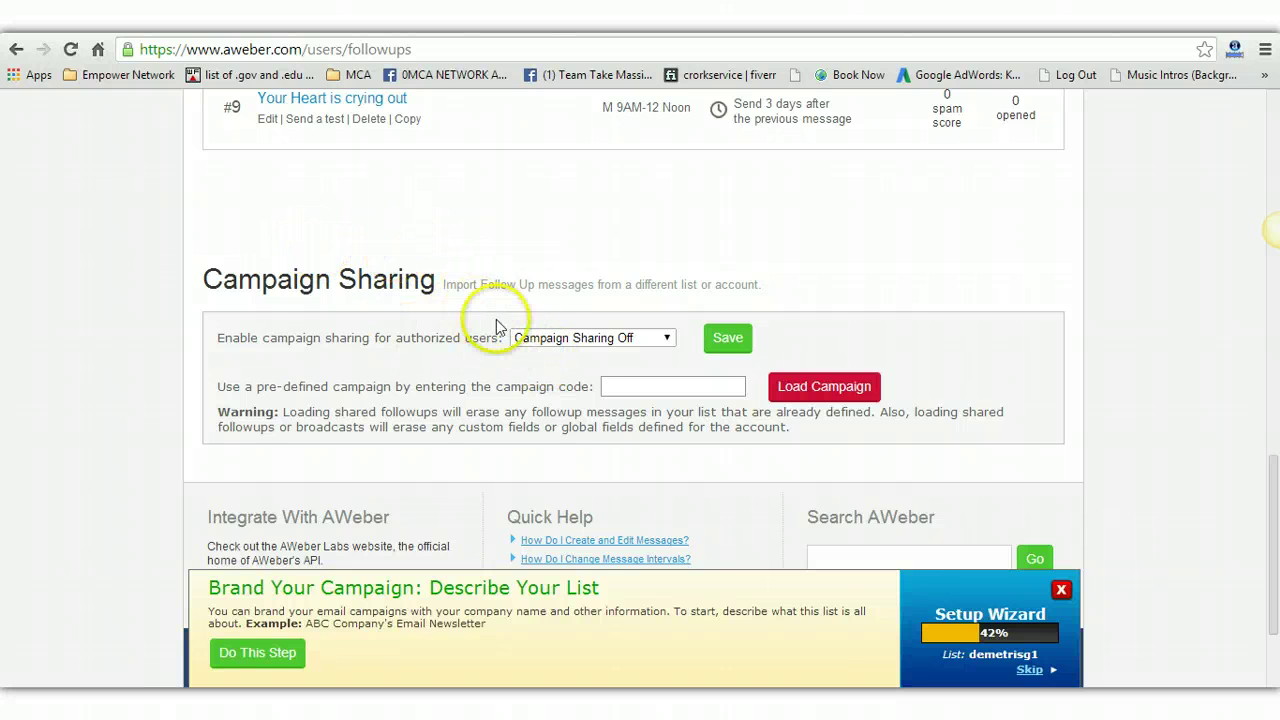
pyautogui.click(556, 339)
pyautogui.click(553, 386)
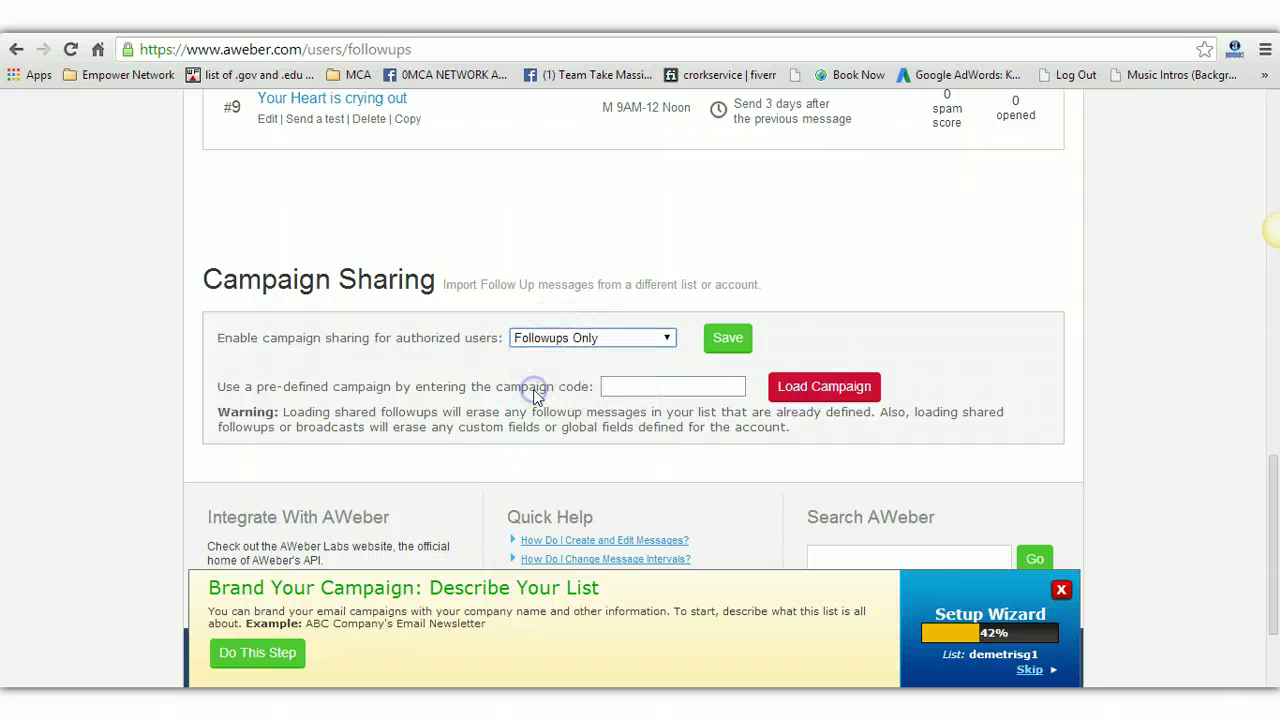
pyautogui.click(630, 386)
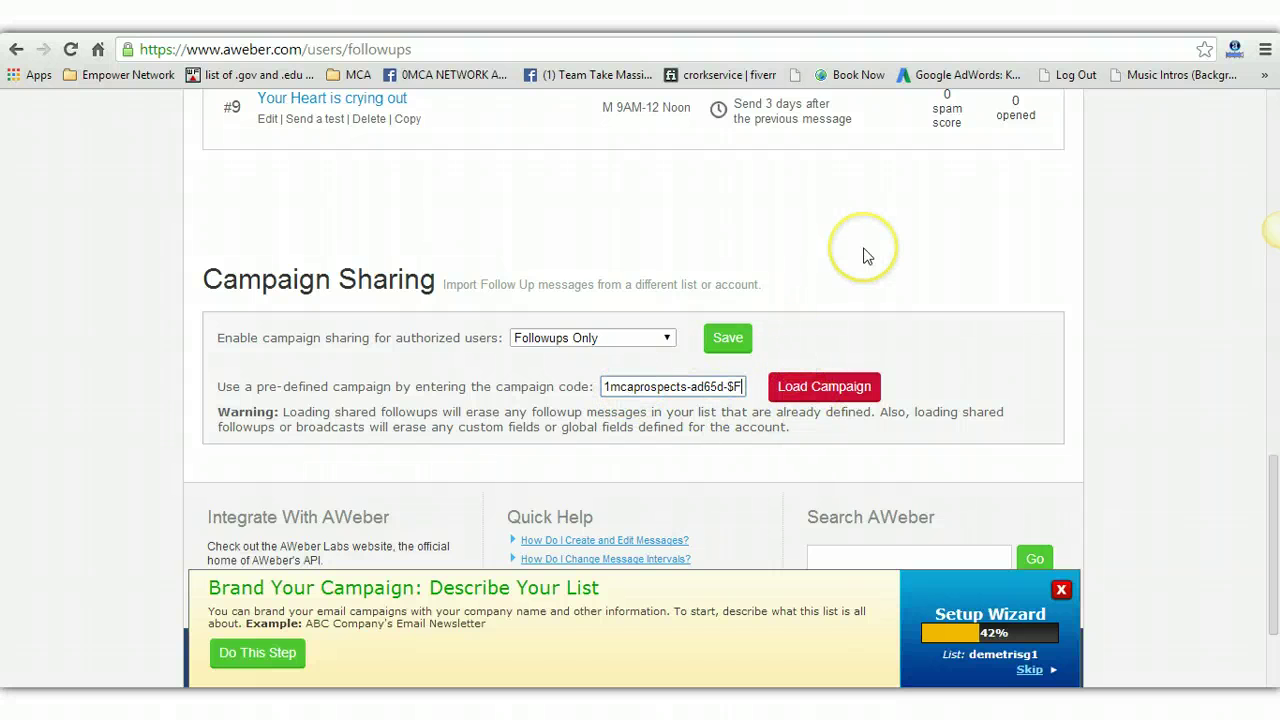
pyautogui.scroll(7, 866, 254)
pyautogui.scroll(5, 866, 254)
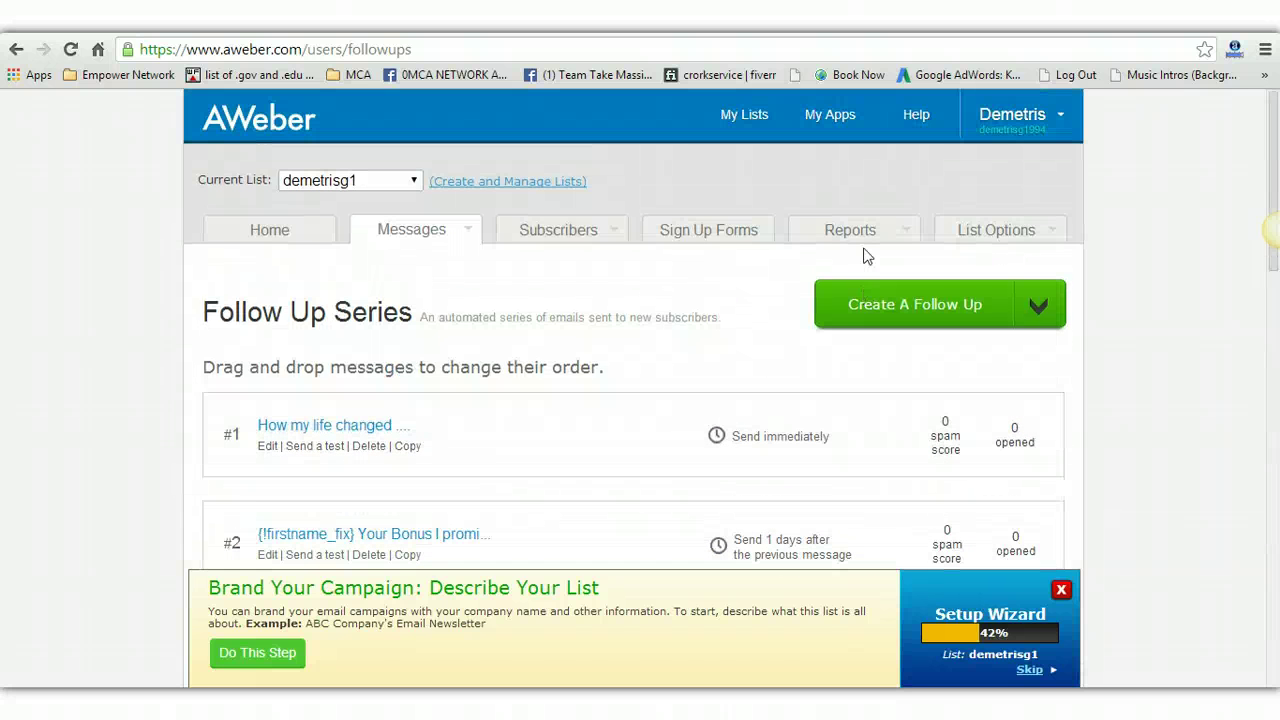
# Step: Open message #1, 'How my life changed', in the editor and select its body paragraph
pyautogui.click(267, 447)
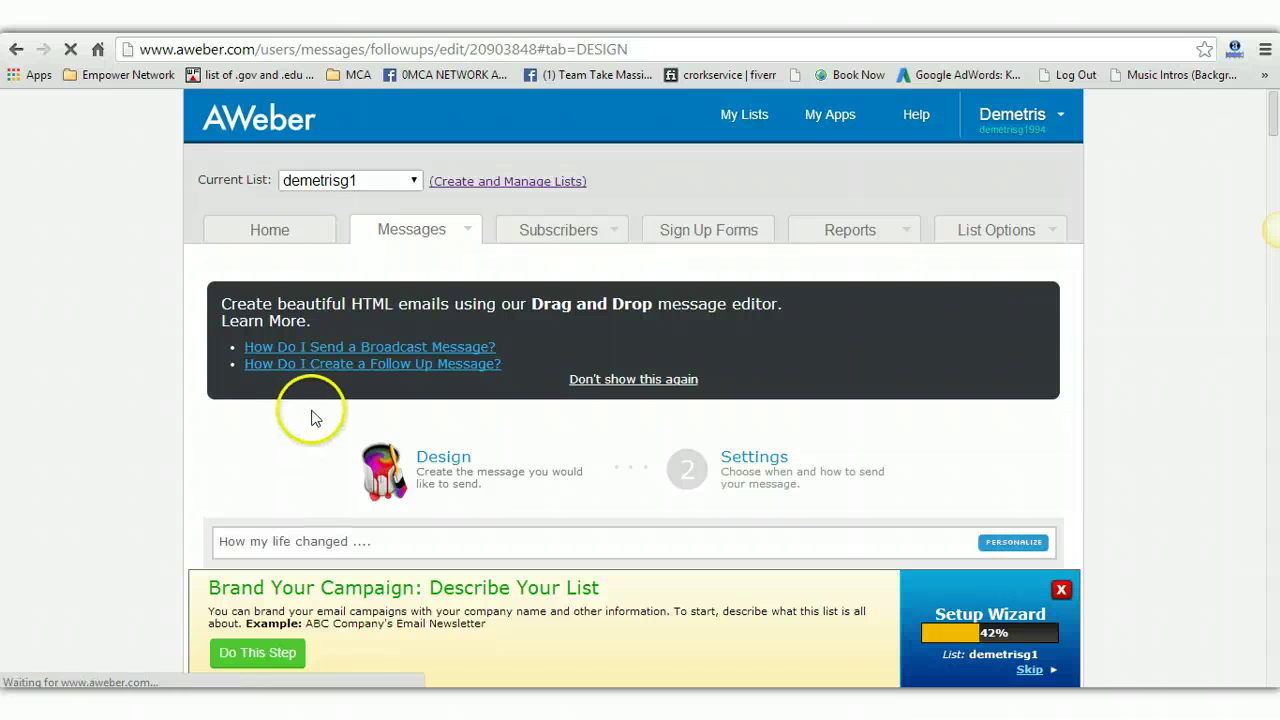
pyautogui.scroll(-1, 310, 418)
pyautogui.scroll(-3, 310, 418)
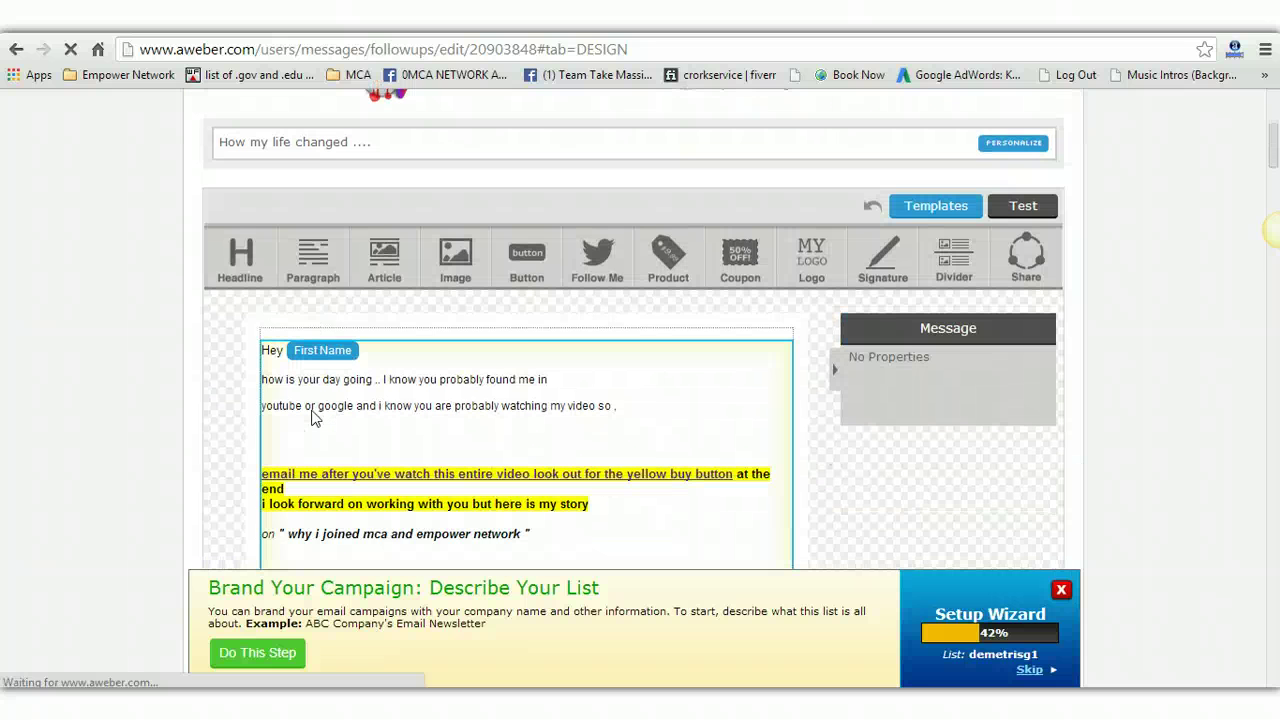
pyautogui.scroll(-10, 313, 418)
pyautogui.scroll(4, 343, 234)
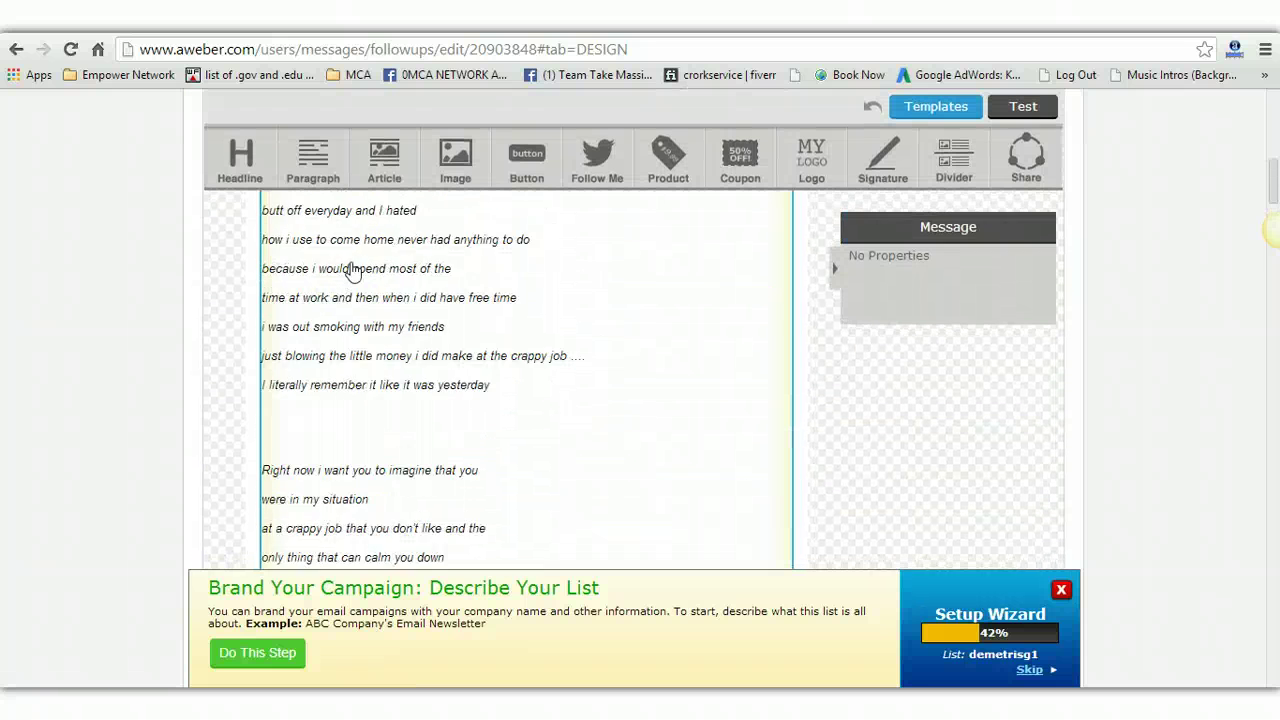
pyautogui.scroll(3, 352, 272)
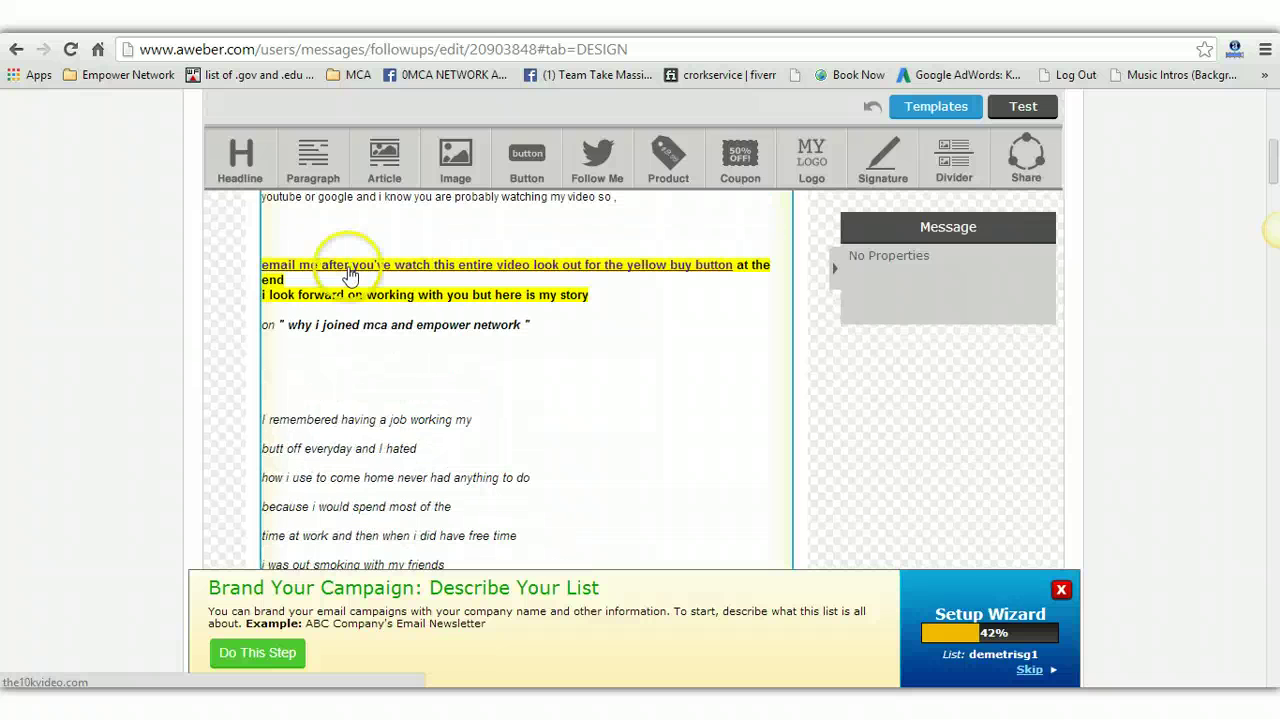
pyautogui.click(350, 275)
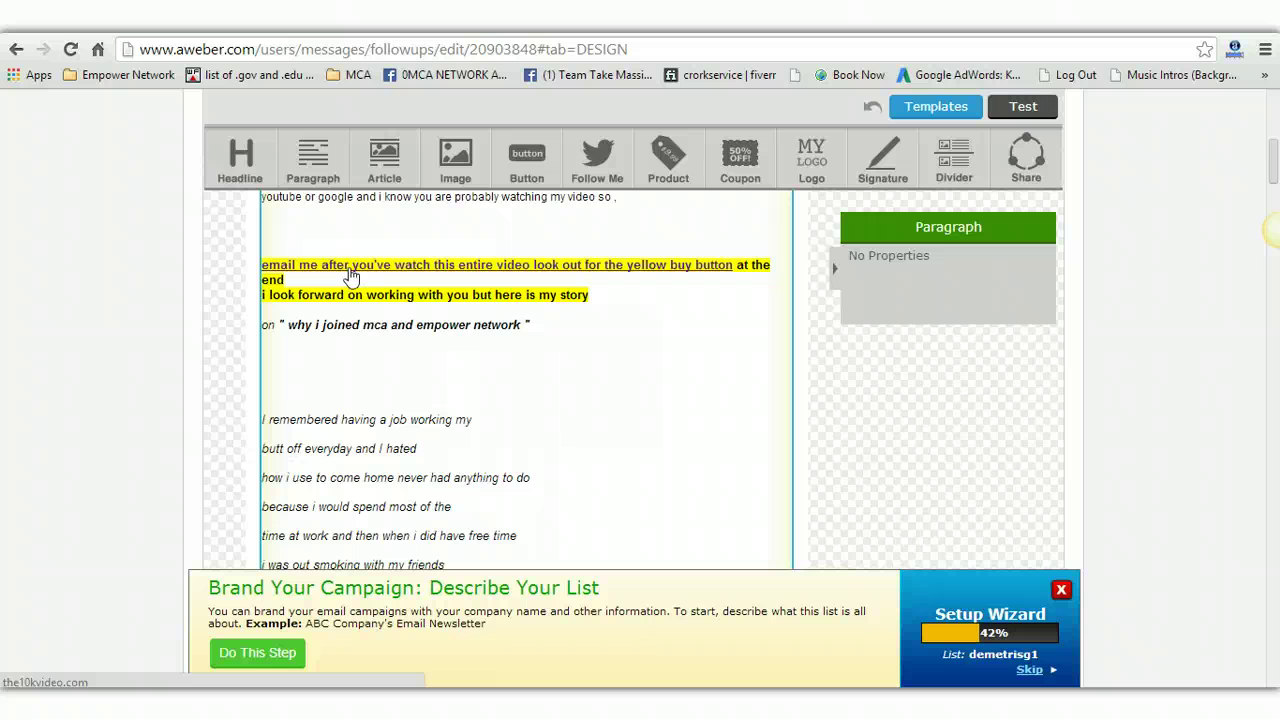
pyautogui.scroll(-15, 350, 275)
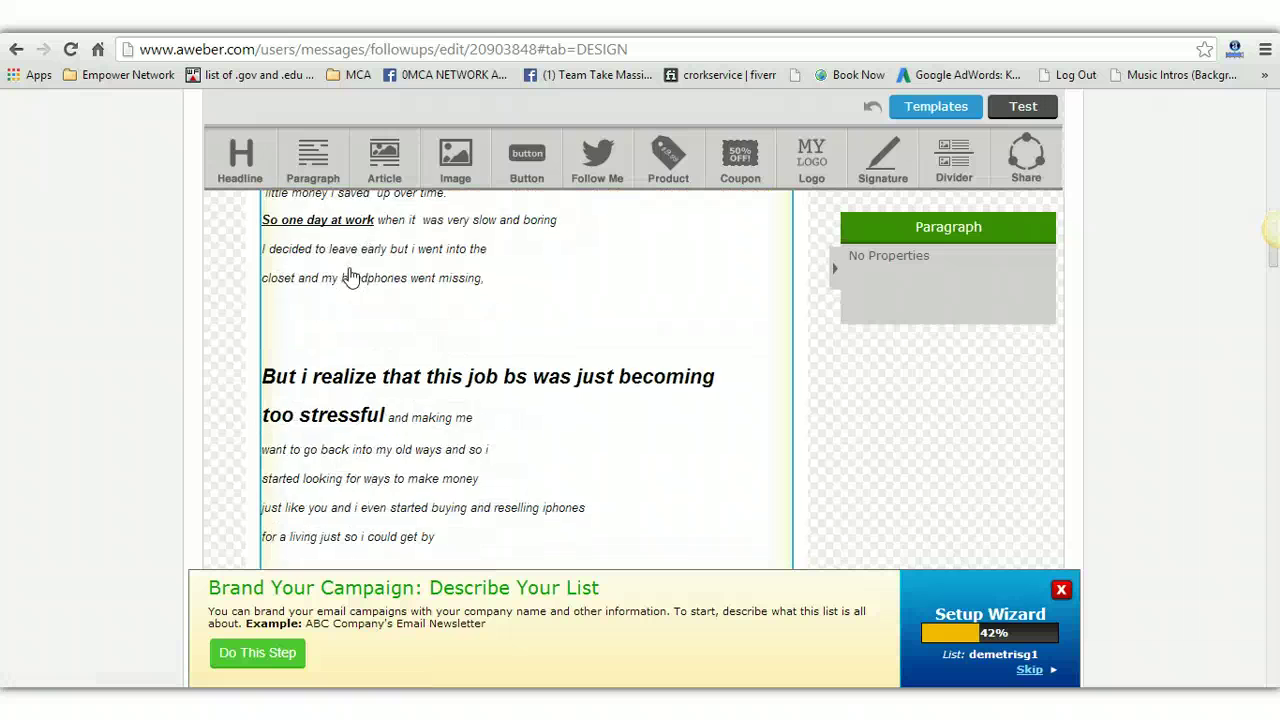
pyautogui.scroll(-3, 343, 423)
pyautogui.scroll(7, 344, 437)
pyautogui.scroll(15, 344, 437)
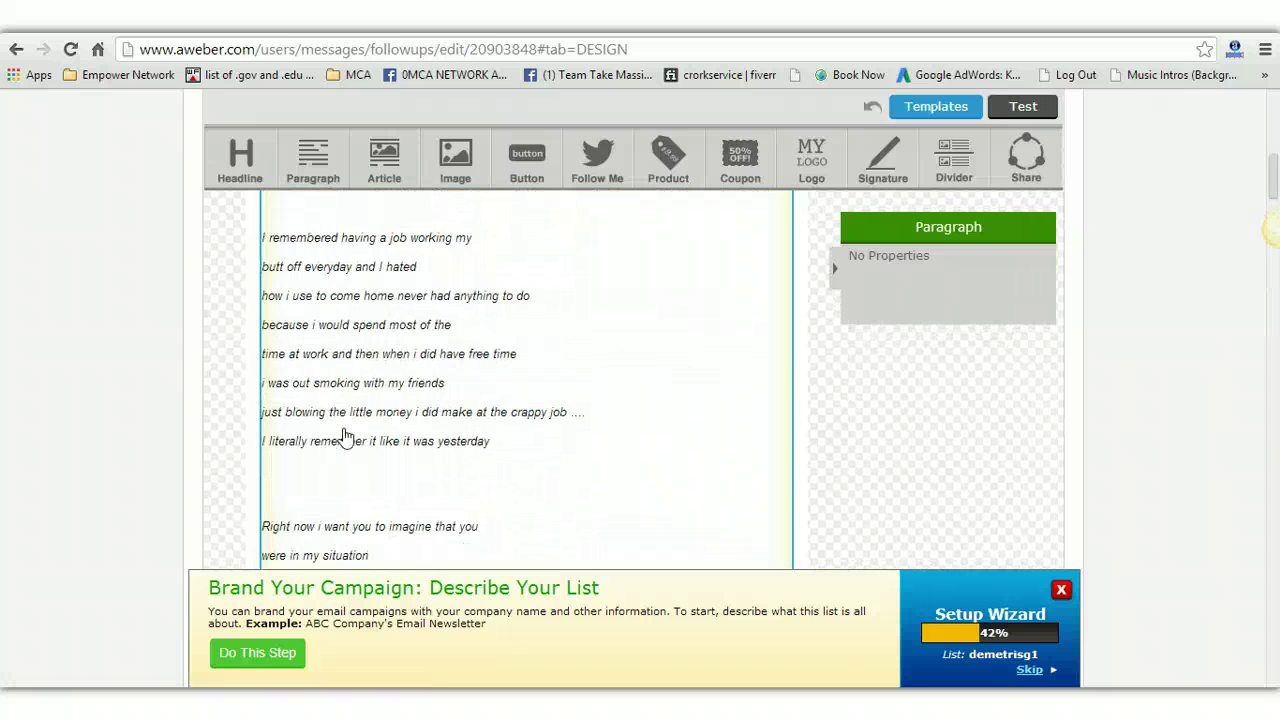
pyautogui.scroll(3, 343, 437)
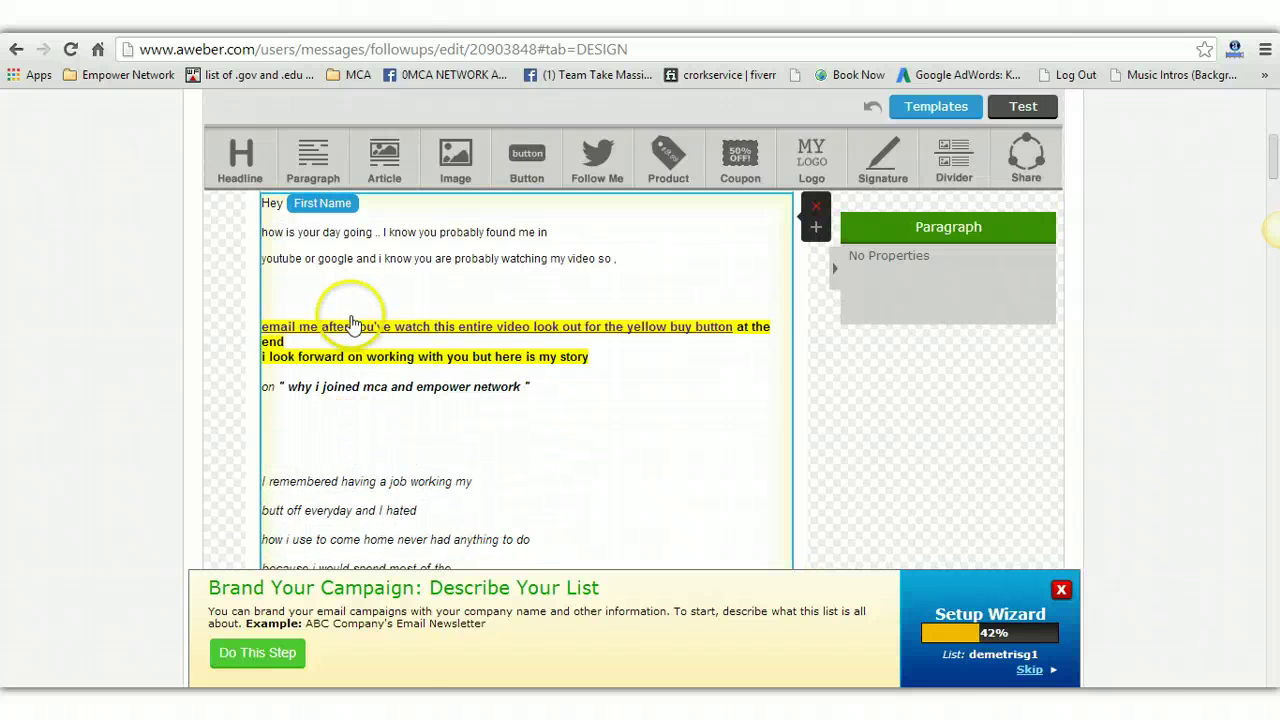
pyautogui.click(352, 333)
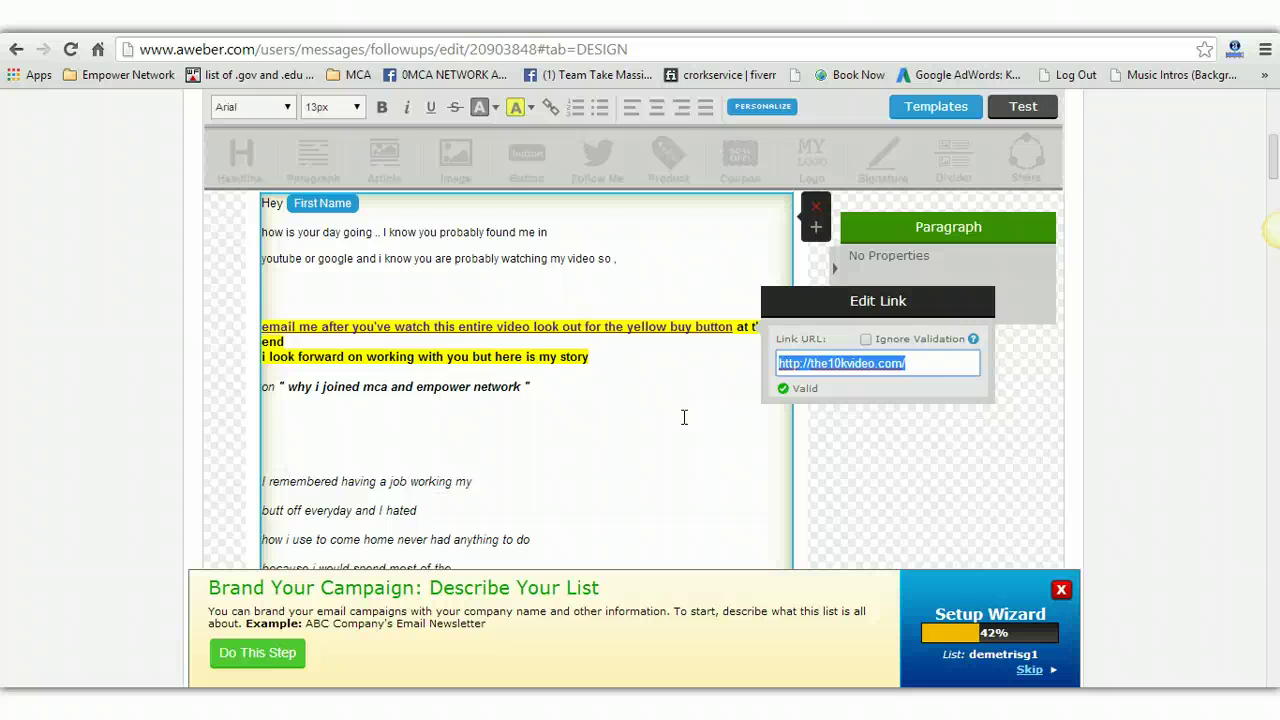
pyautogui.click(929, 358)
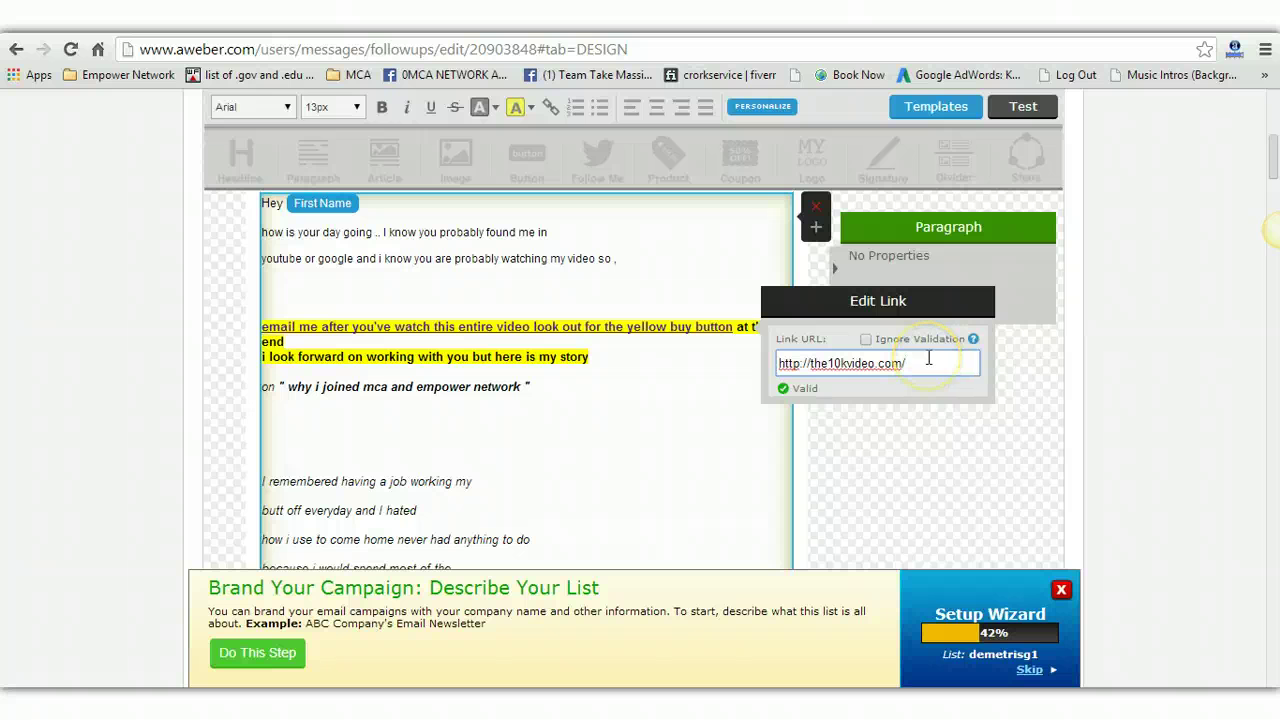
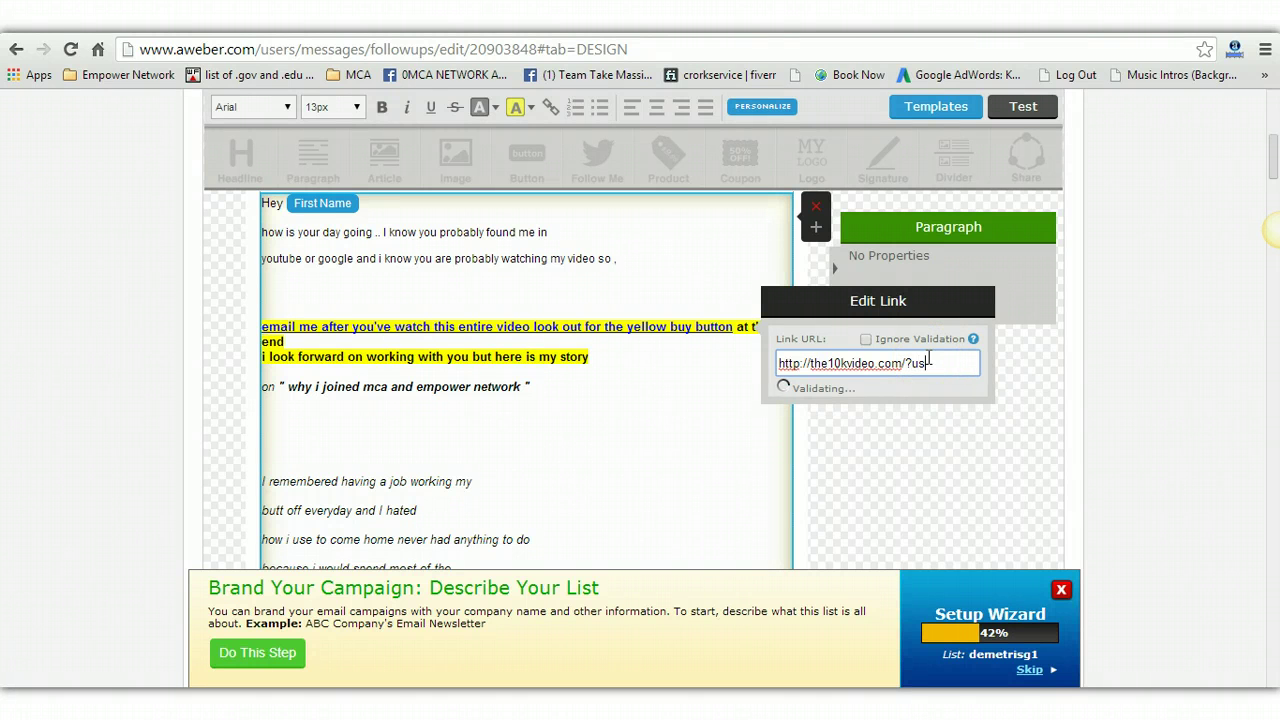
pyautogui.scroll(-3, 583, 426)
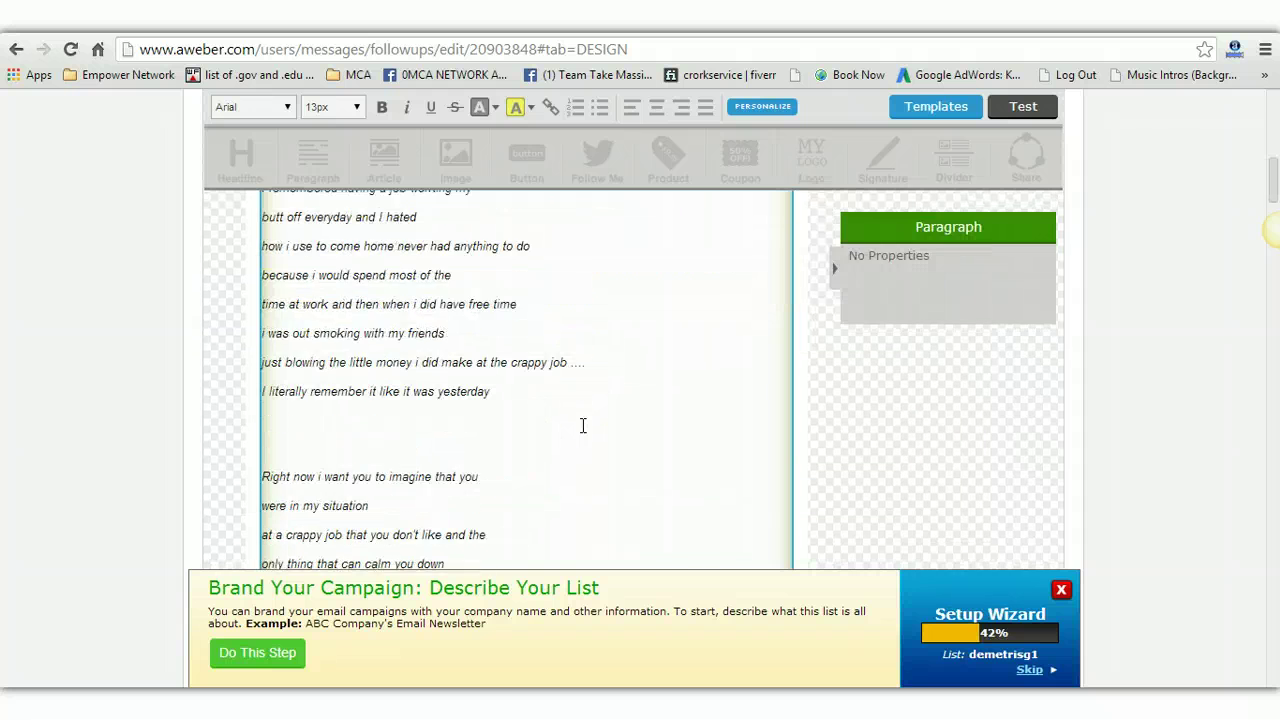
pyautogui.scroll(5, 583, 426)
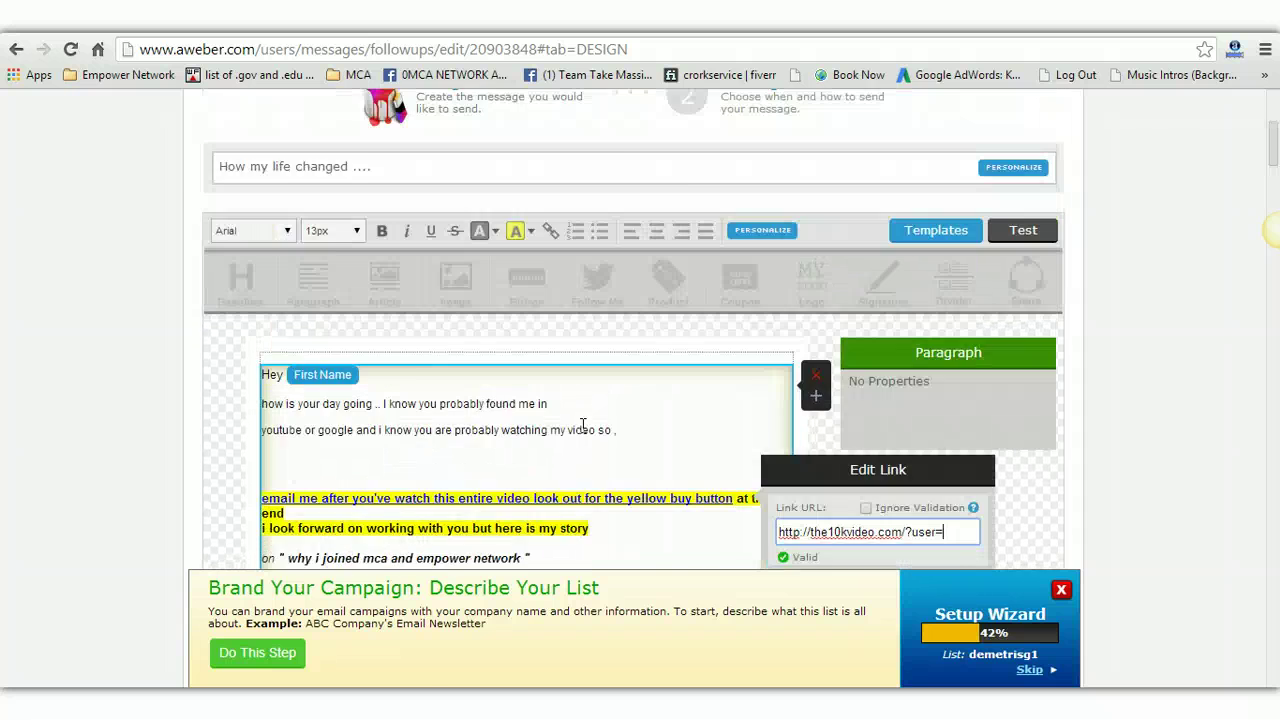
pyautogui.scroll(3, 583, 426)
pyautogui.scroll(-5, 583, 422)
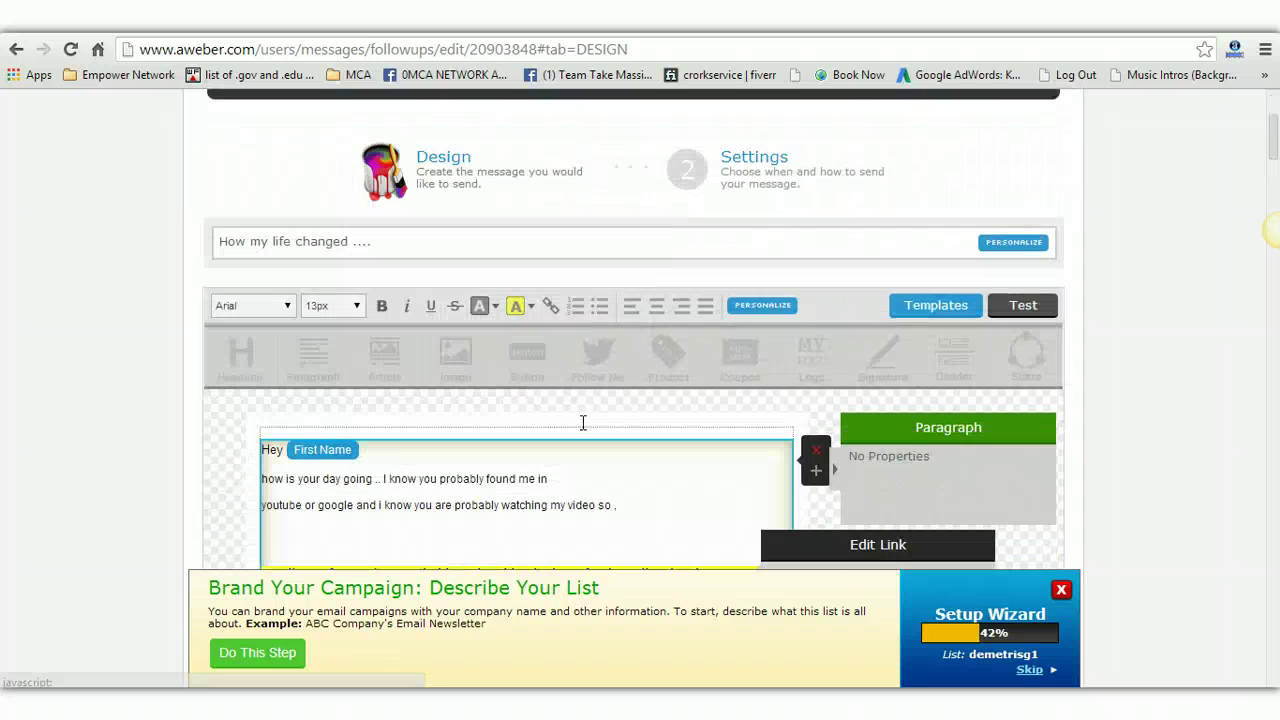
pyautogui.scroll(-4, 581, 422)
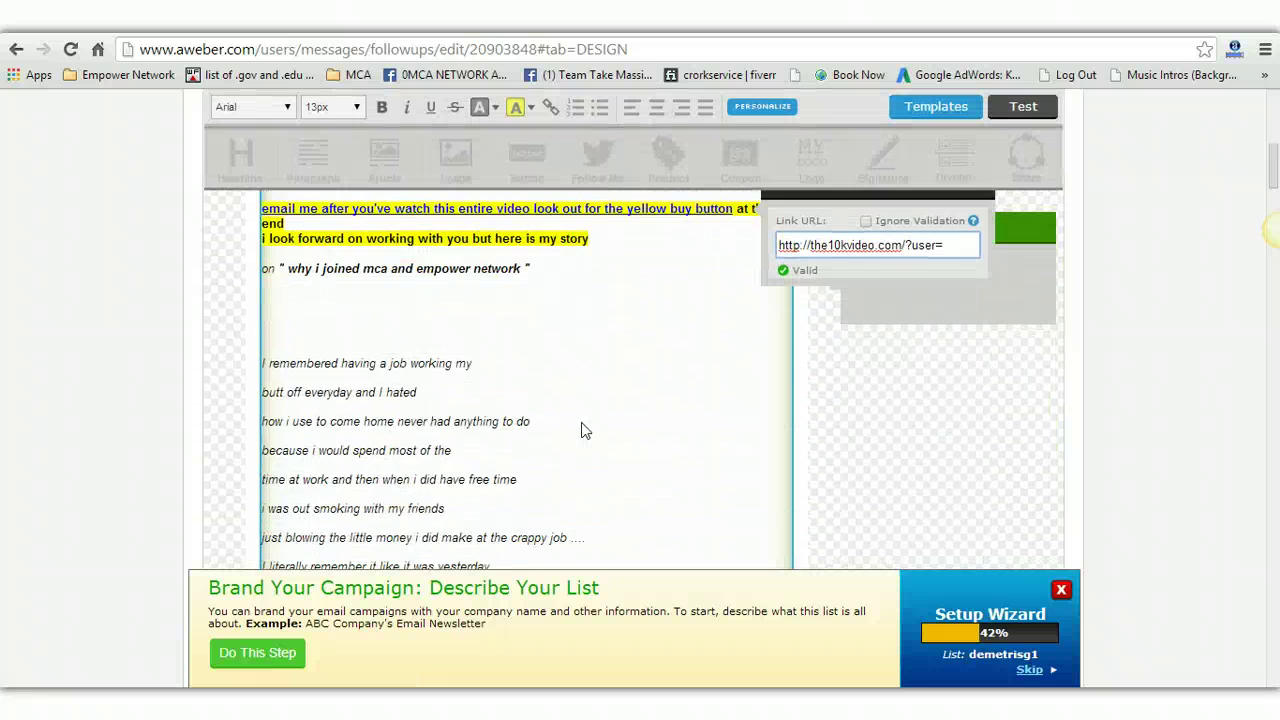